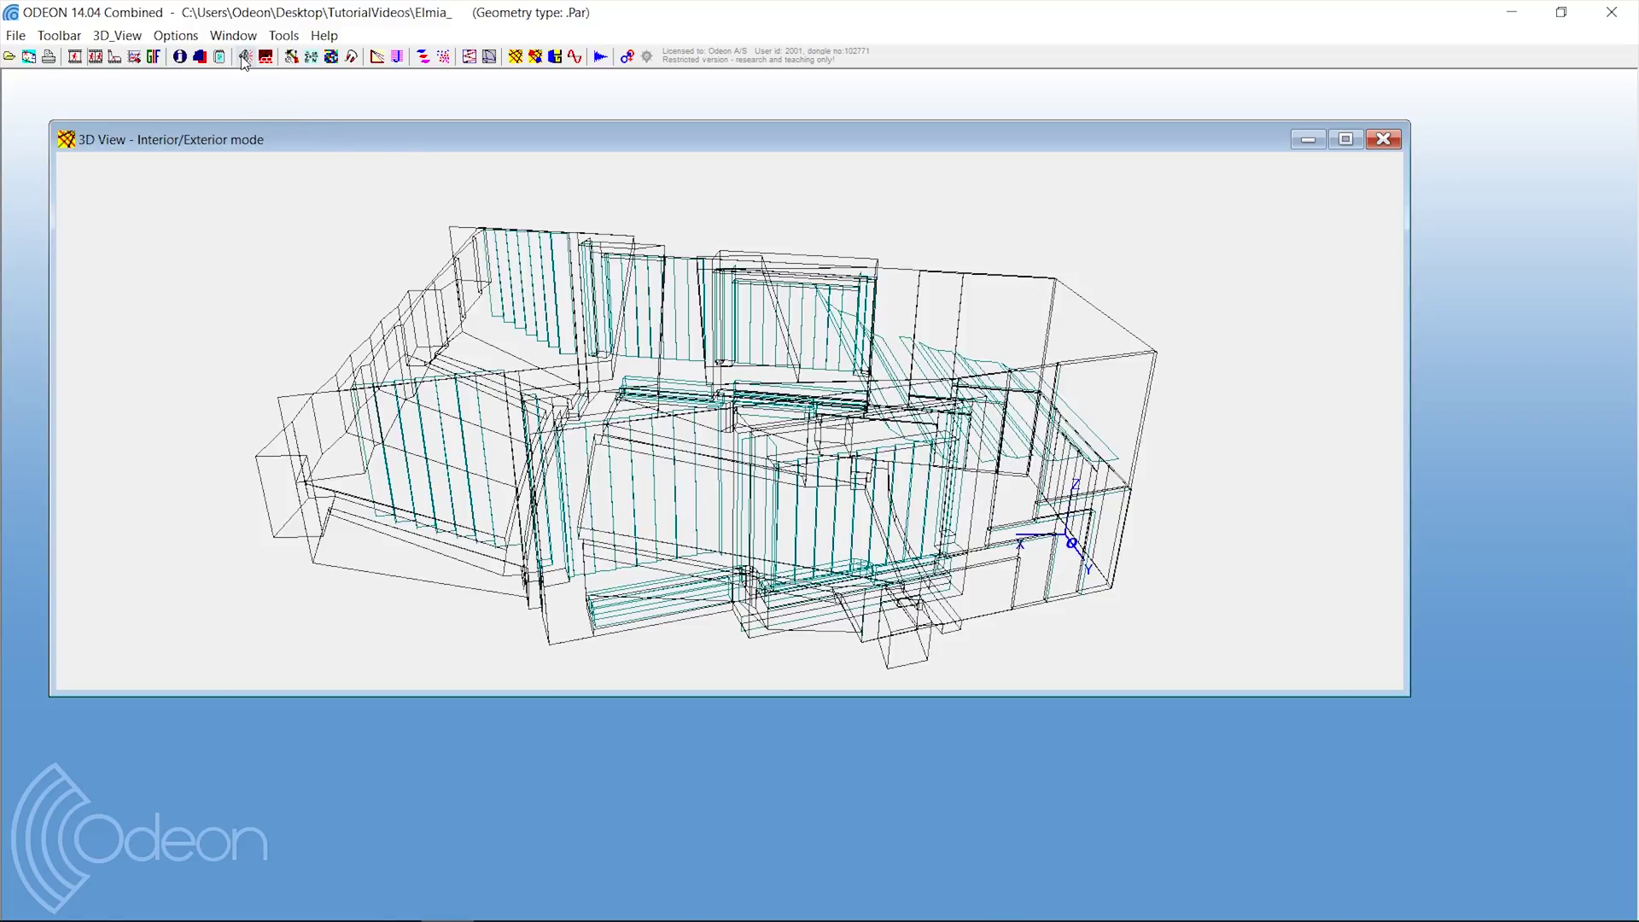
# Open the source-receiver list and examine the positions of the sources and receivers from several angles in the 3D room model.
pyautogui.click(245, 56)
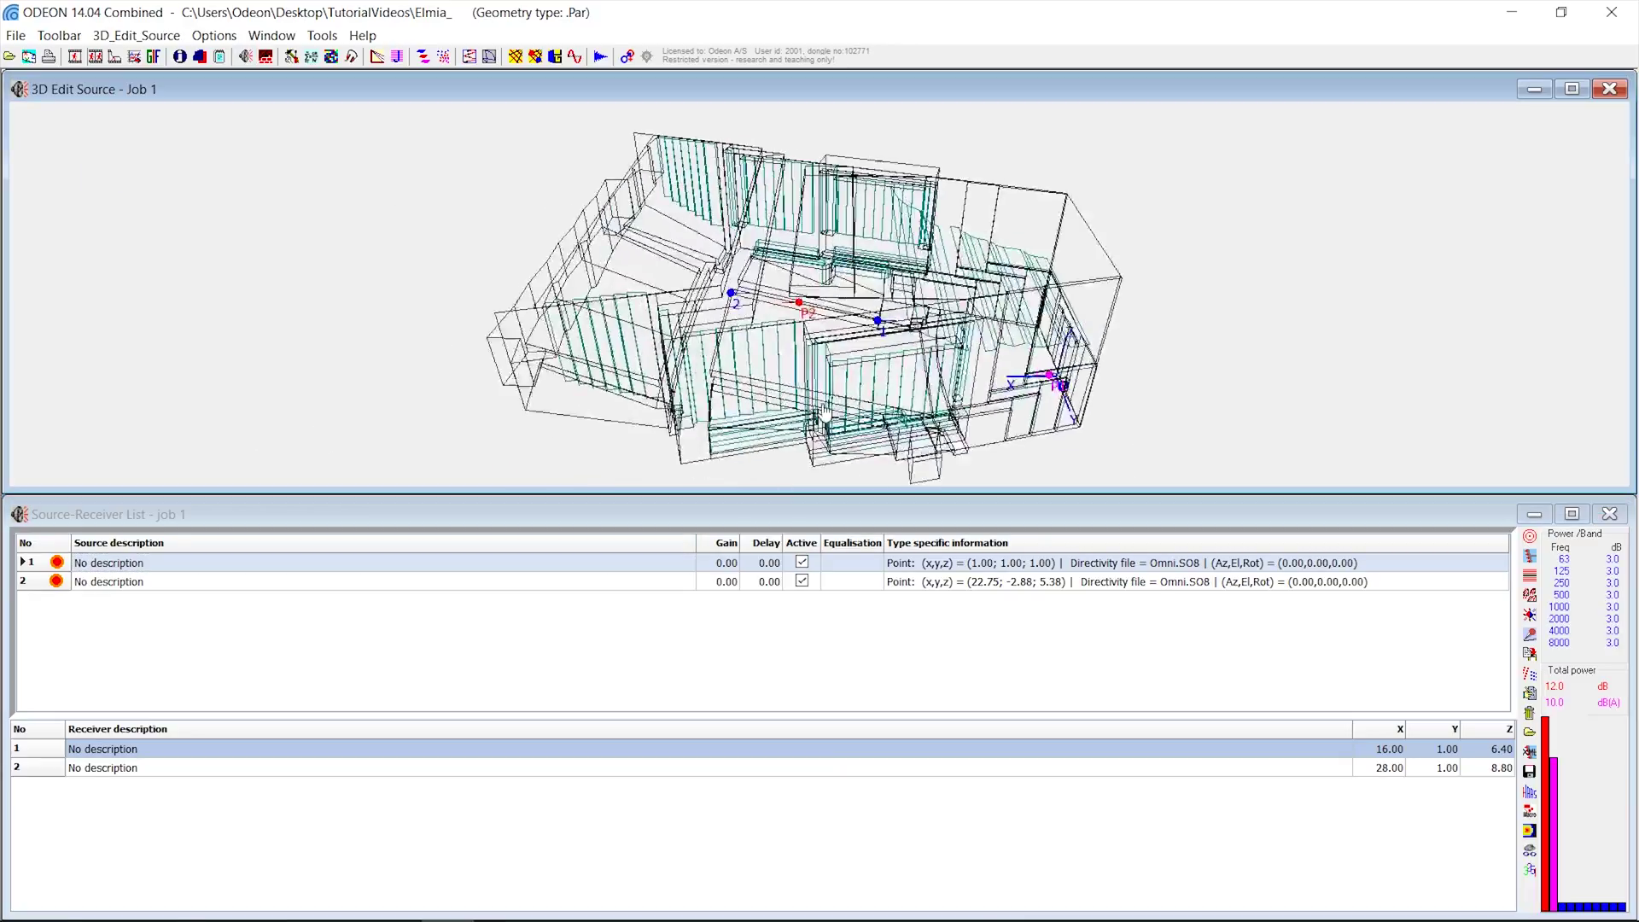
pyautogui.moveTo(826, 416); pyautogui.dragTo(845, 372)
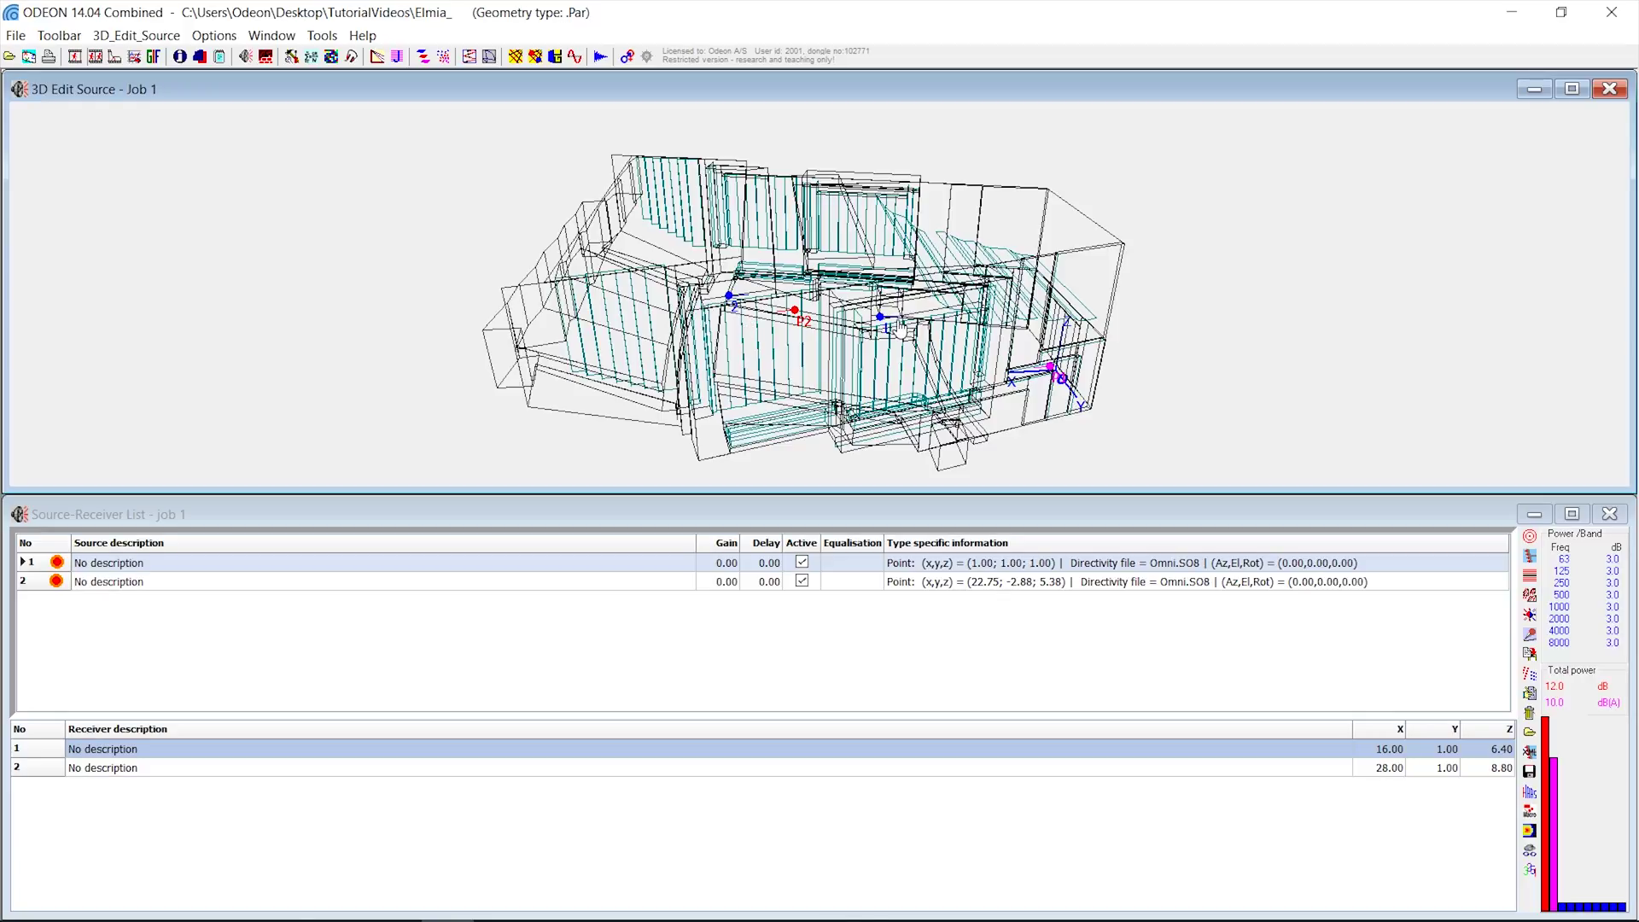
pyautogui.moveTo(902, 329); pyautogui.dragTo(1061, 322)
pyautogui.moveTo(743, 392); pyautogui.dragTo(789, 394)
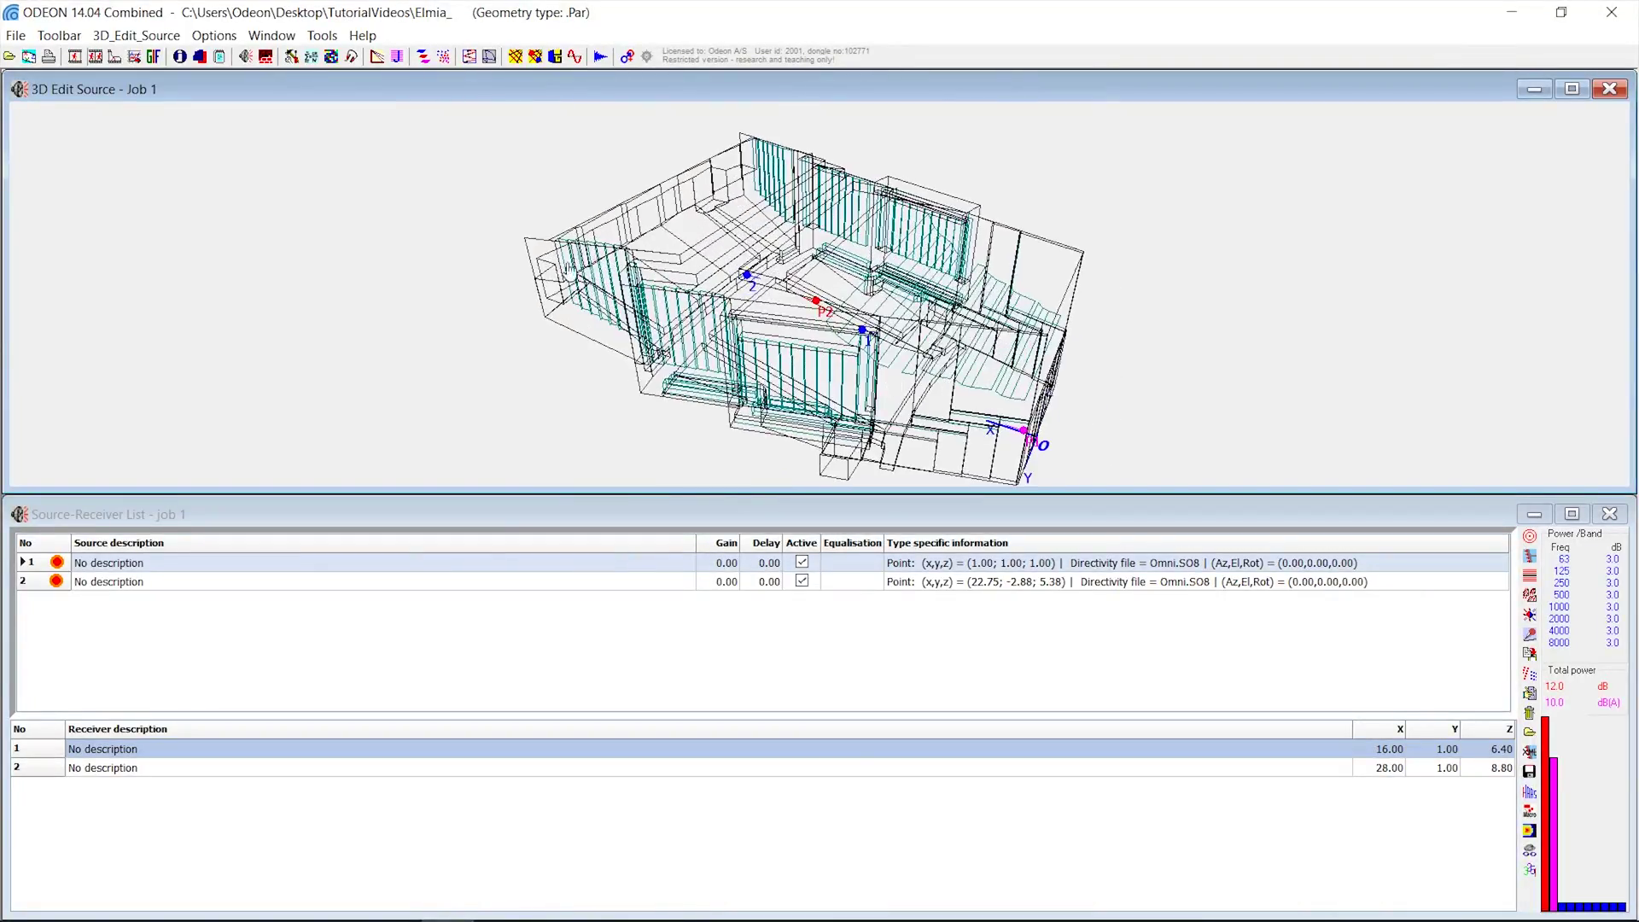
pyautogui.moveTo(759, 205); pyautogui.dragTo(787, 338)
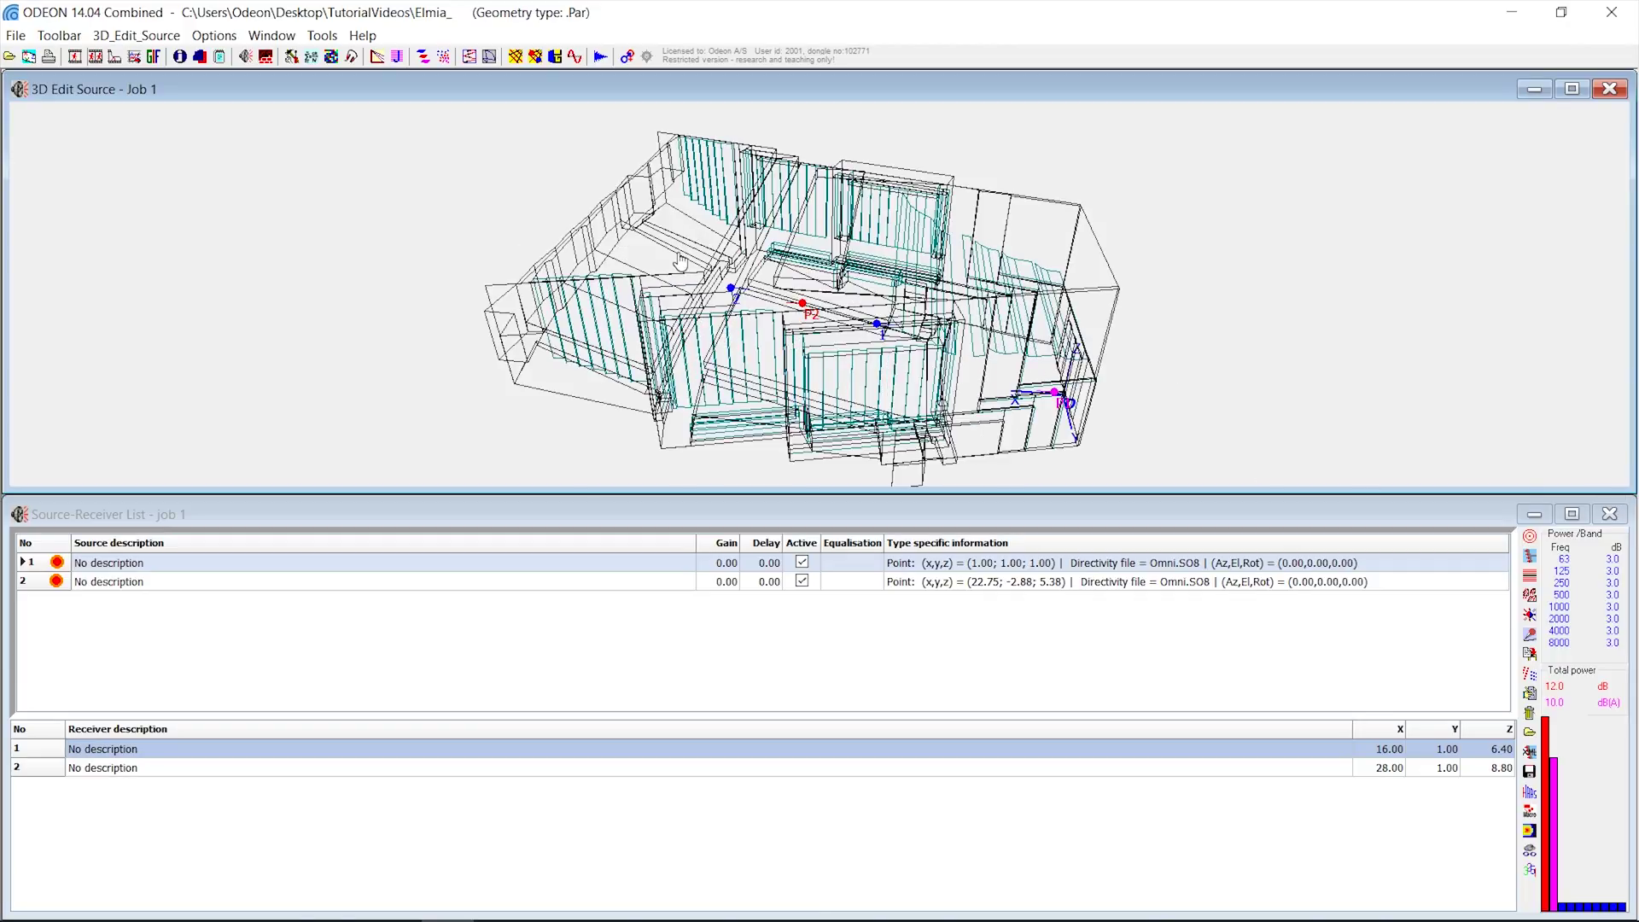
# Start the Global Estimate calculation for point source P1 and close the 3D View window.
pyautogui.click(376, 61)
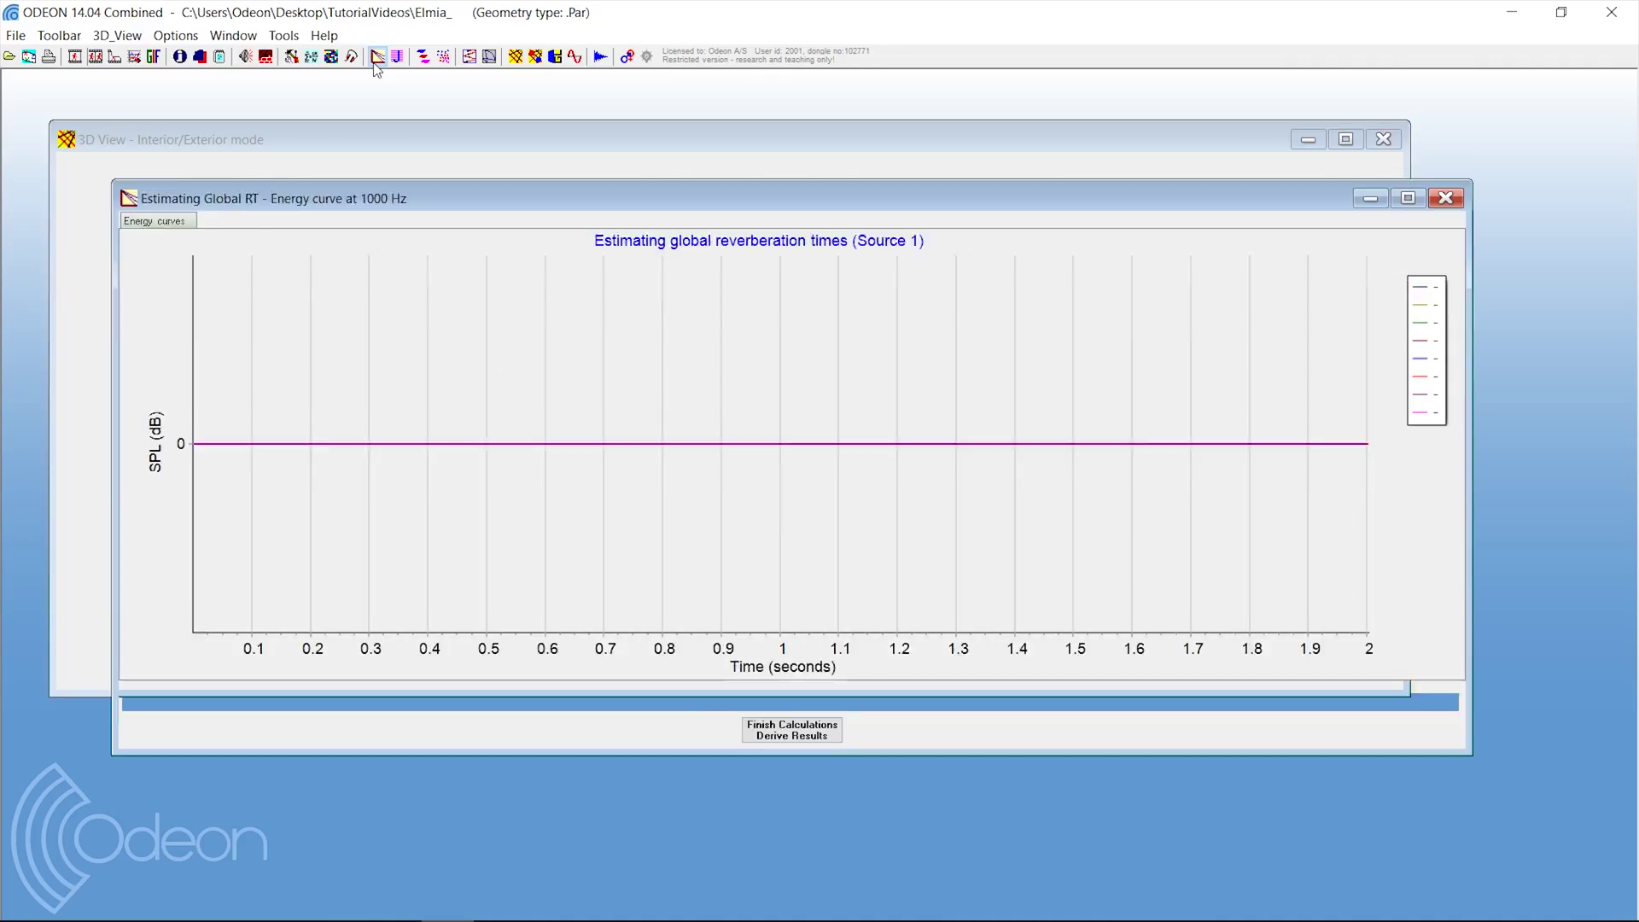
pyautogui.click(41, 37)
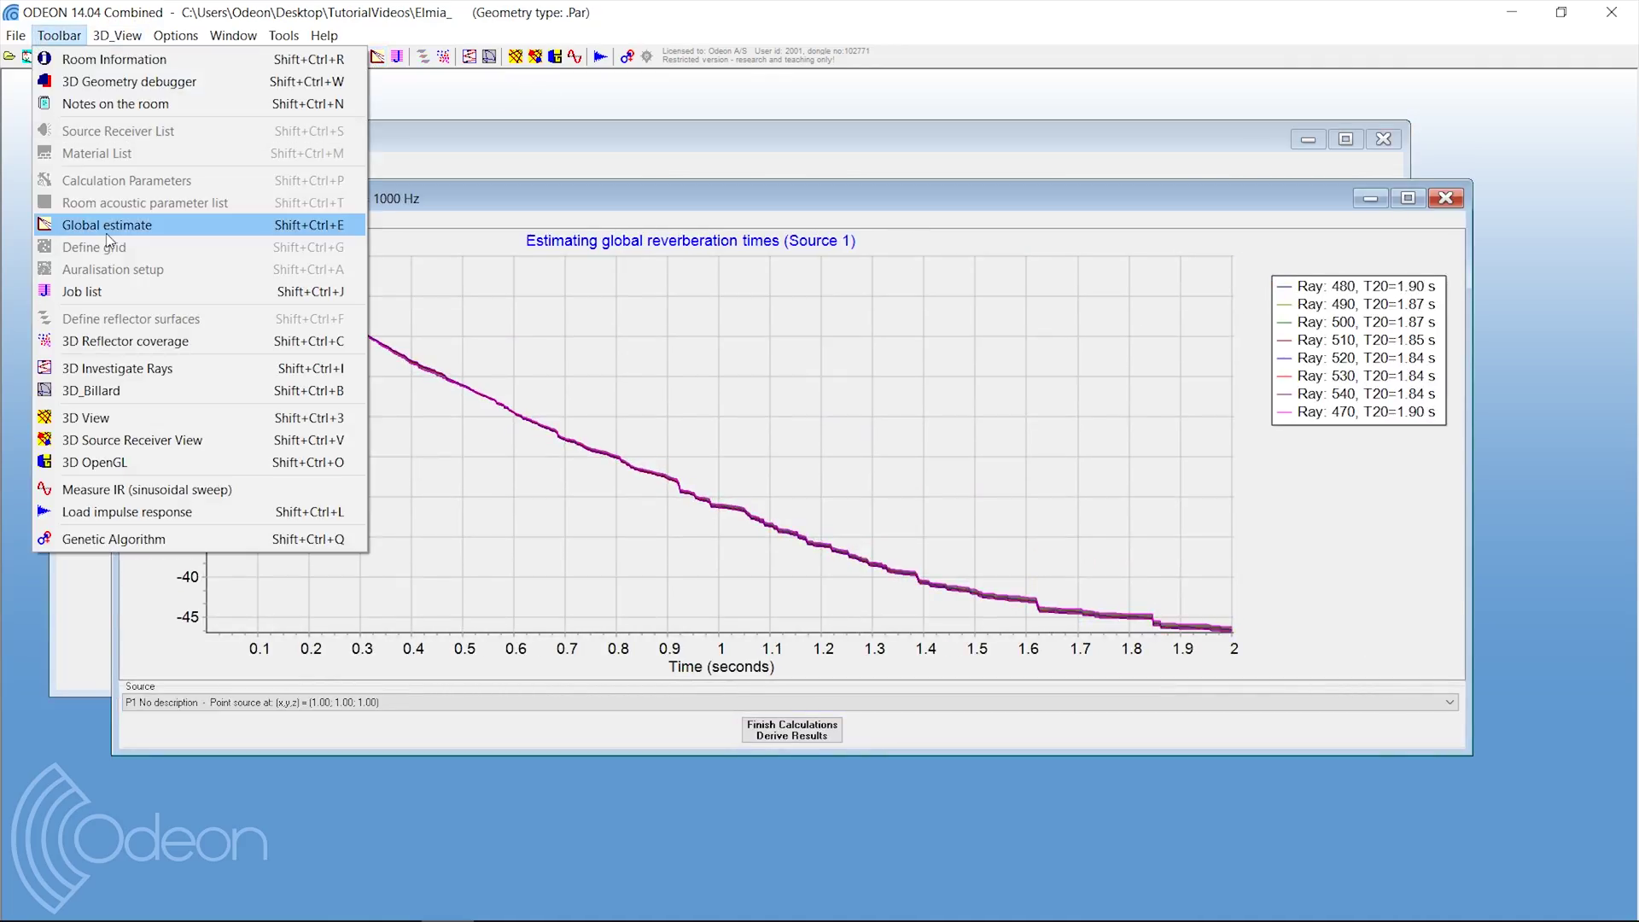
pyautogui.click(58, 36)
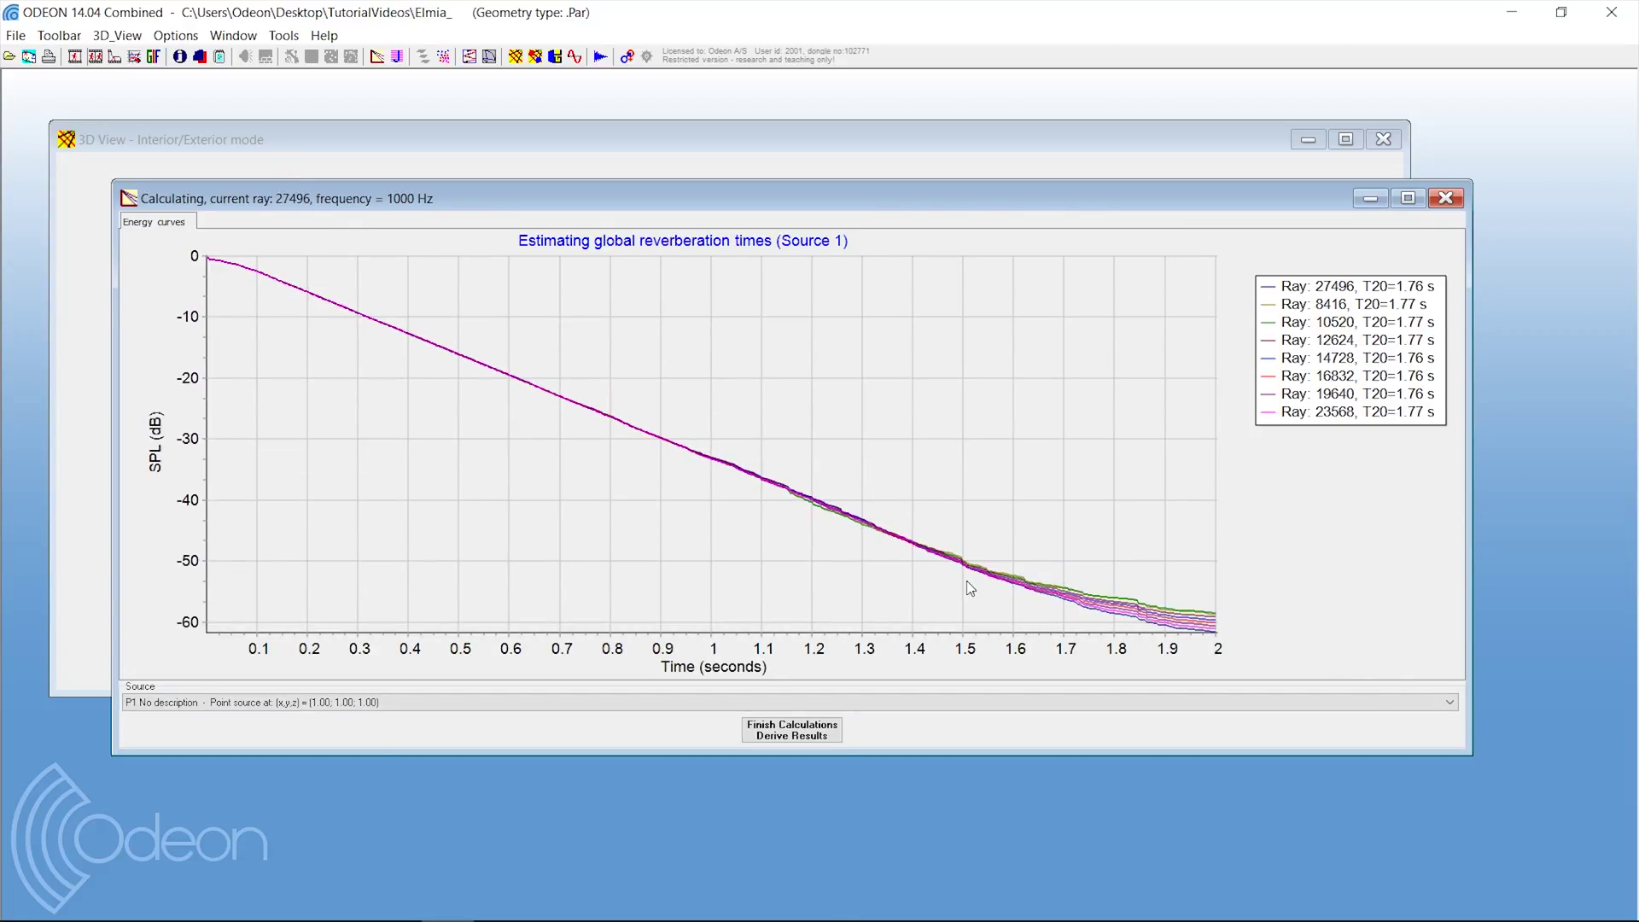
pyautogui.click(845, 140)
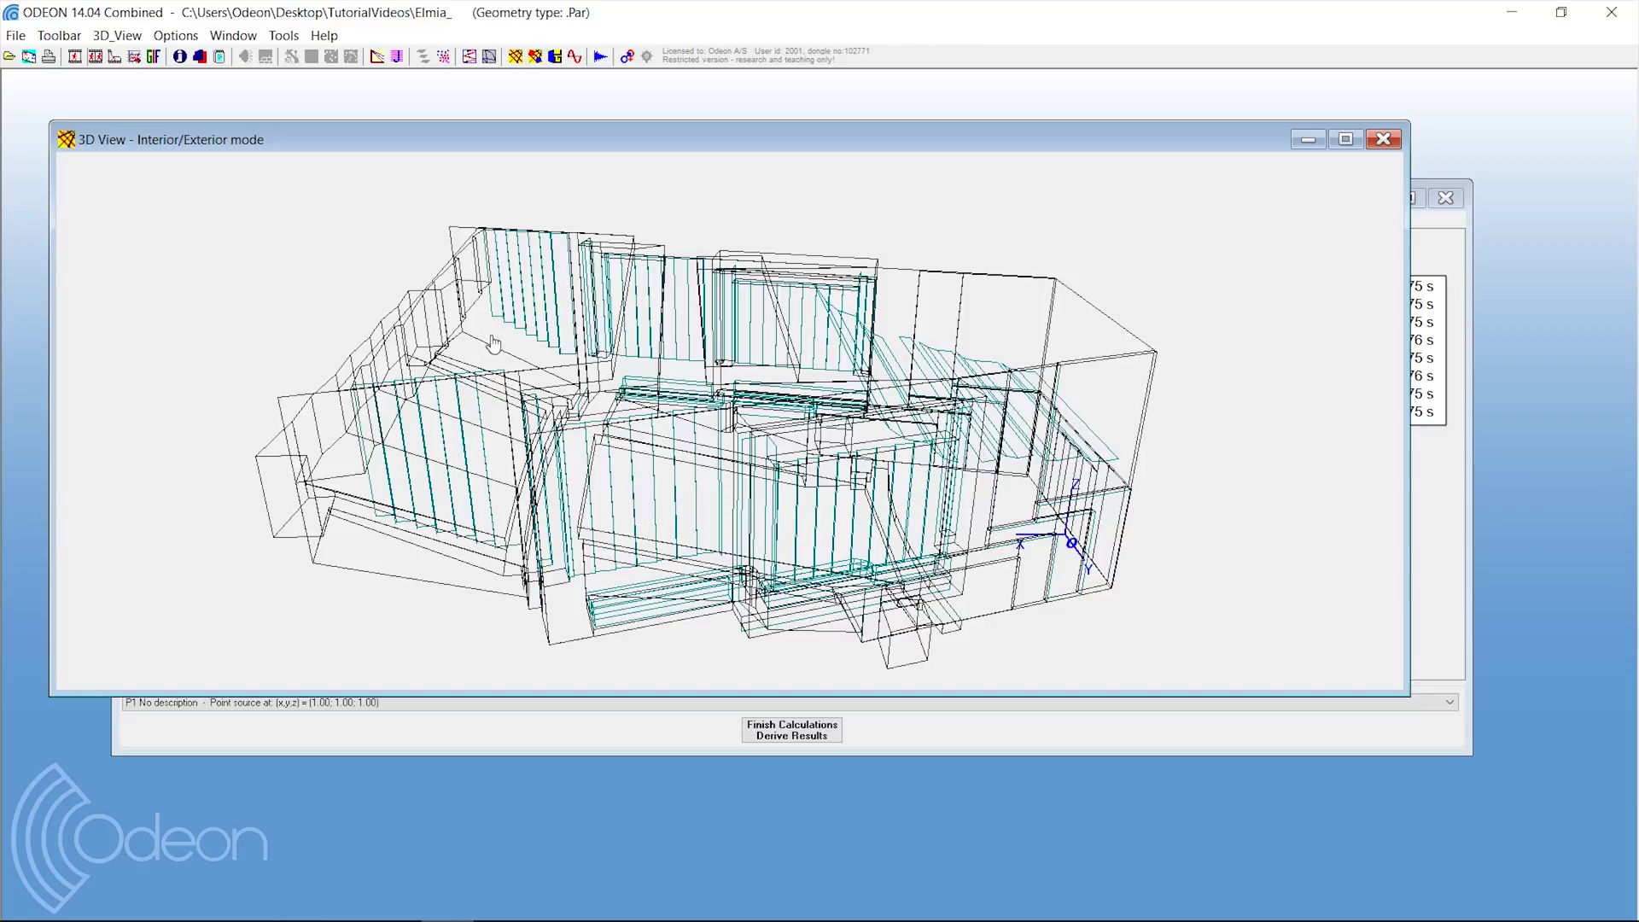
pyautogui.click(1383, 140)
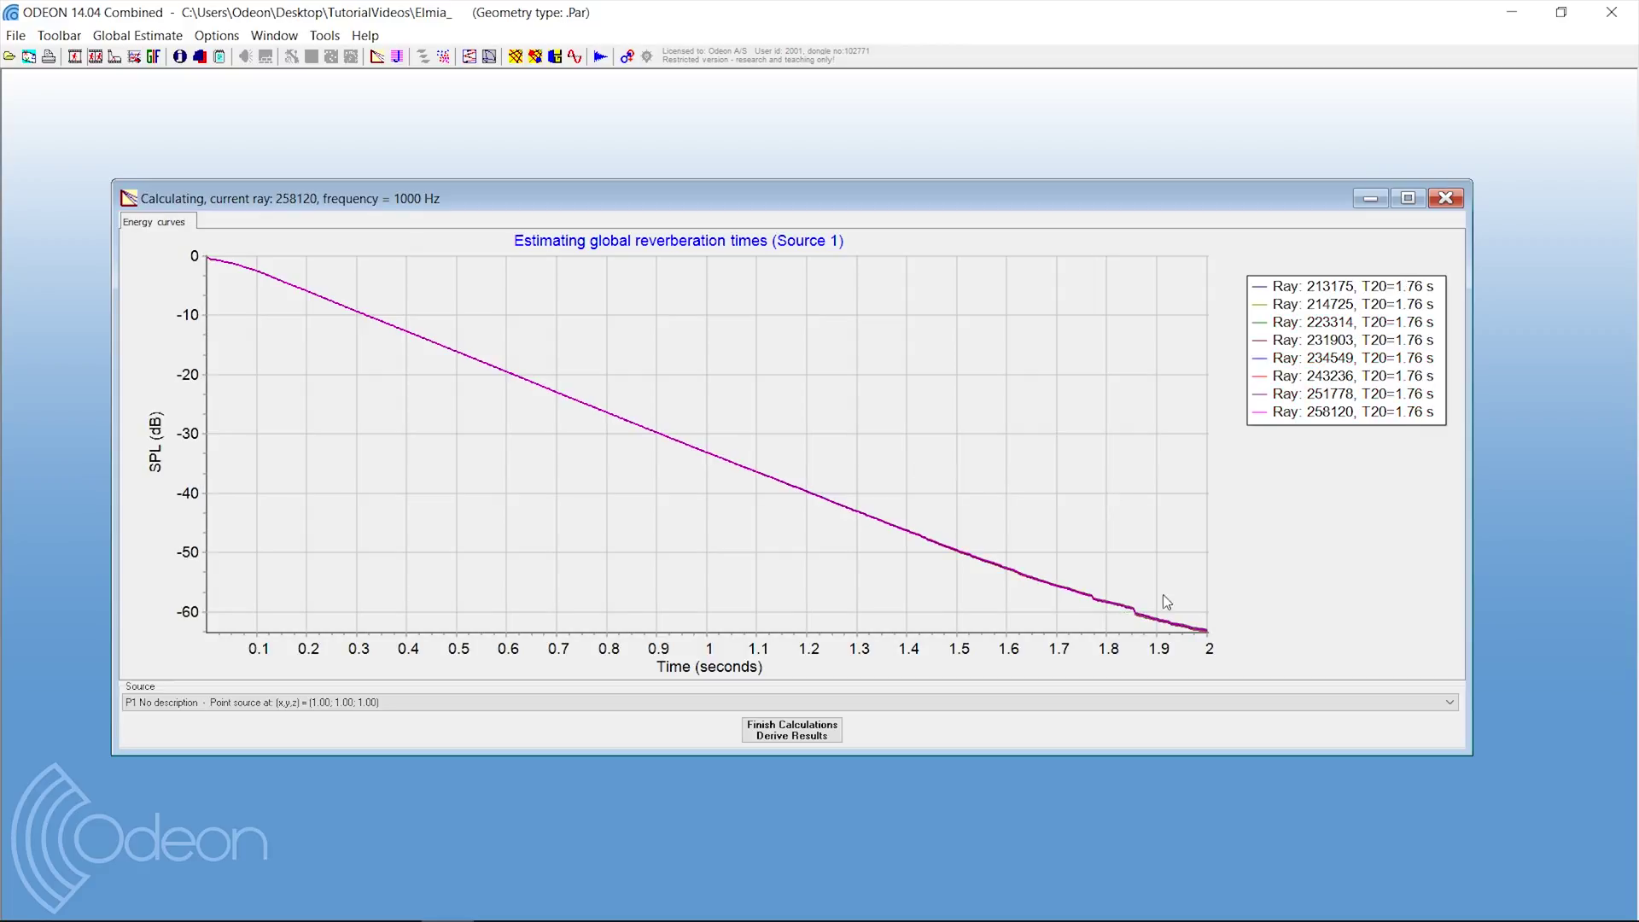
# Finish the calculation for source P1, derive its results, and view the energy curves and estimated reverberation times.
pyautogui.click(808, 736)
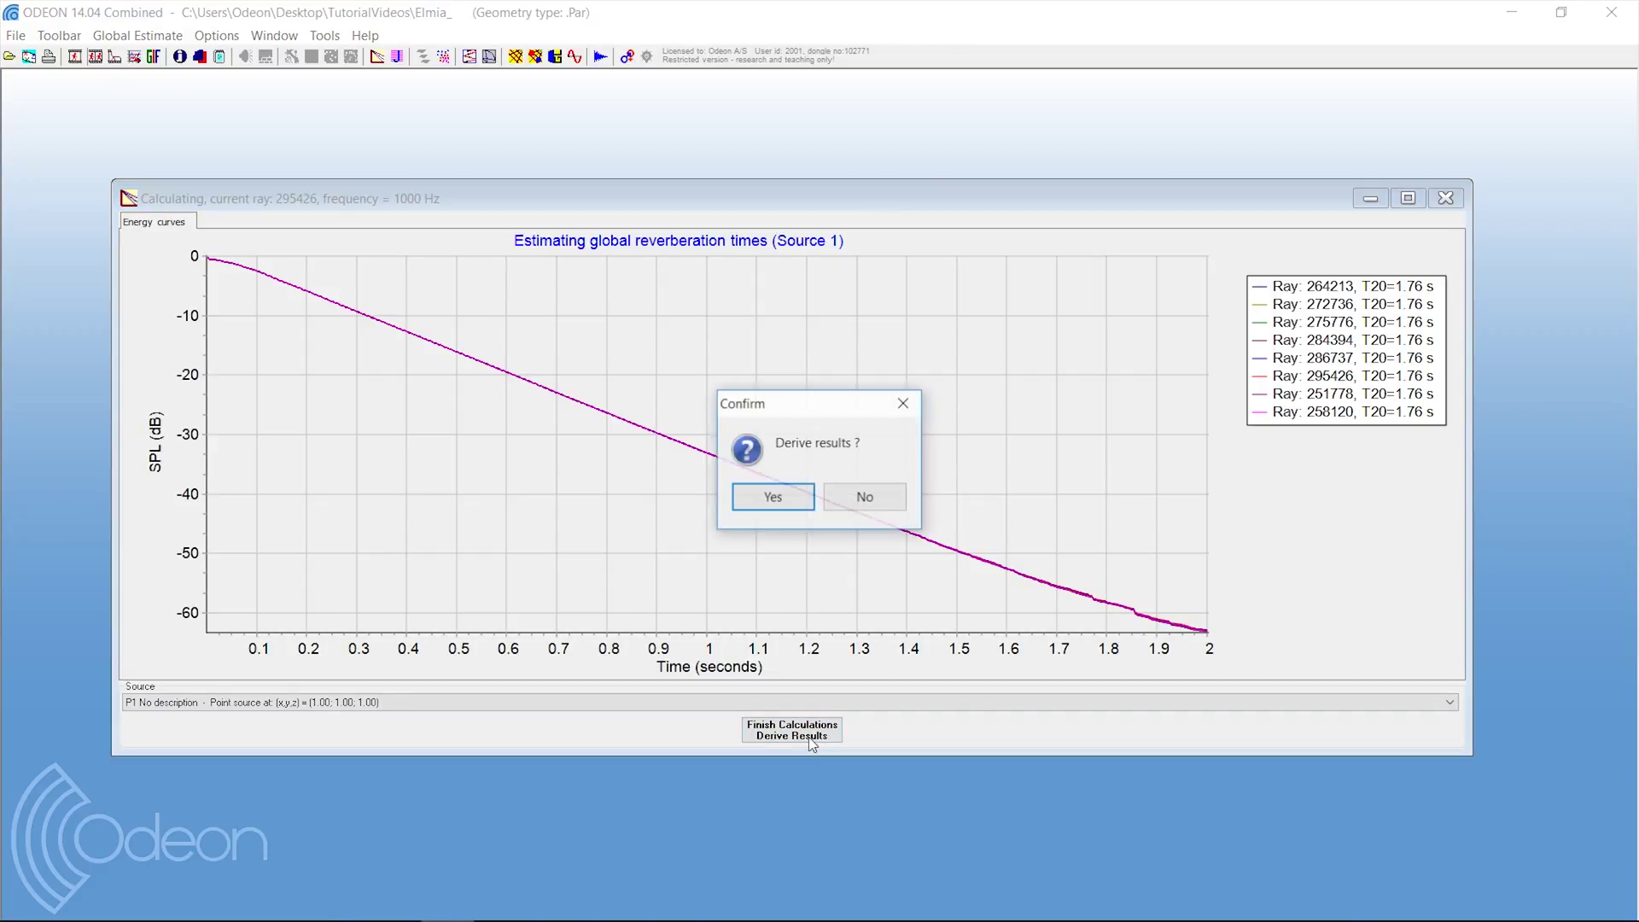
pyautogui.click(768, 499)
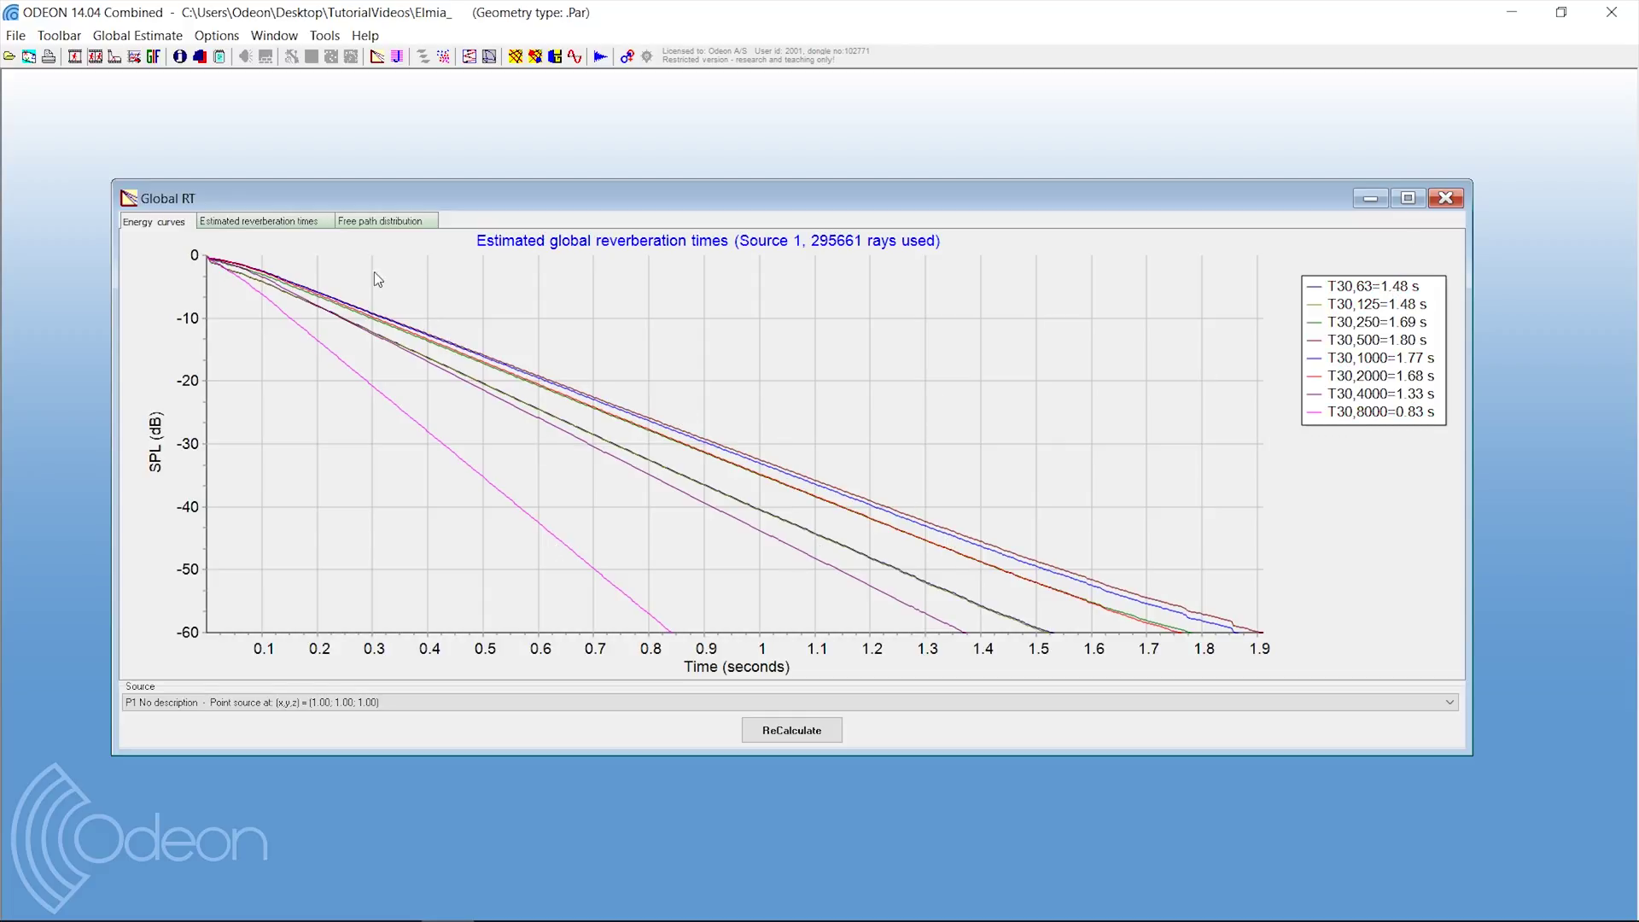
pyautogui.click(245, 223)
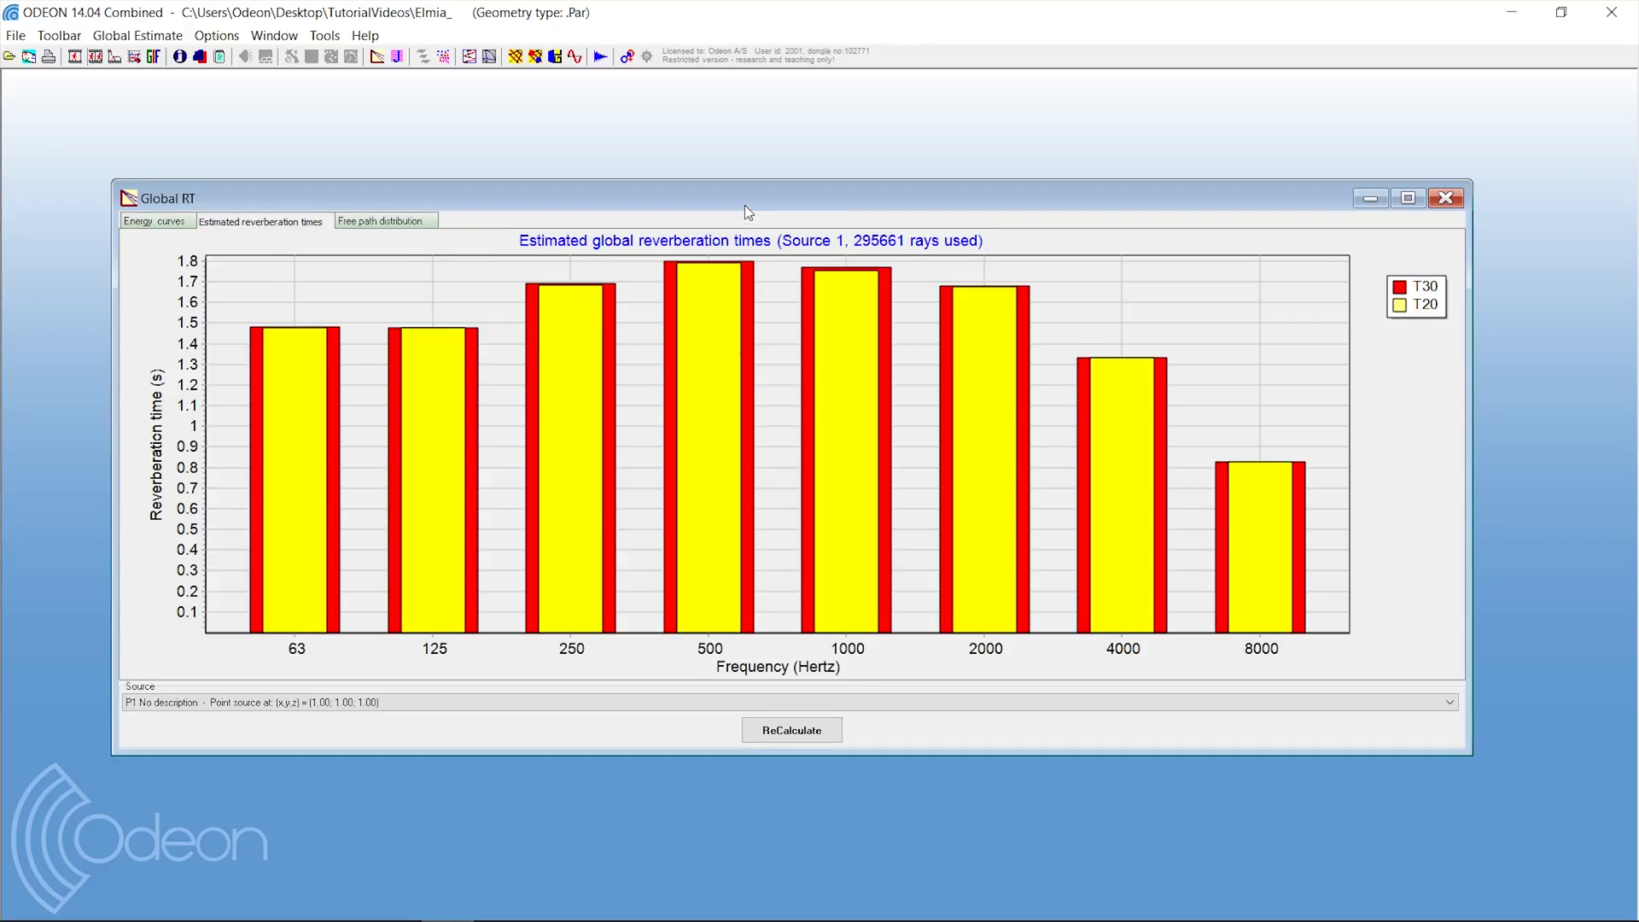
pyautogui.moveTo(744, 205); pyautogui.dragTo(719, 184)
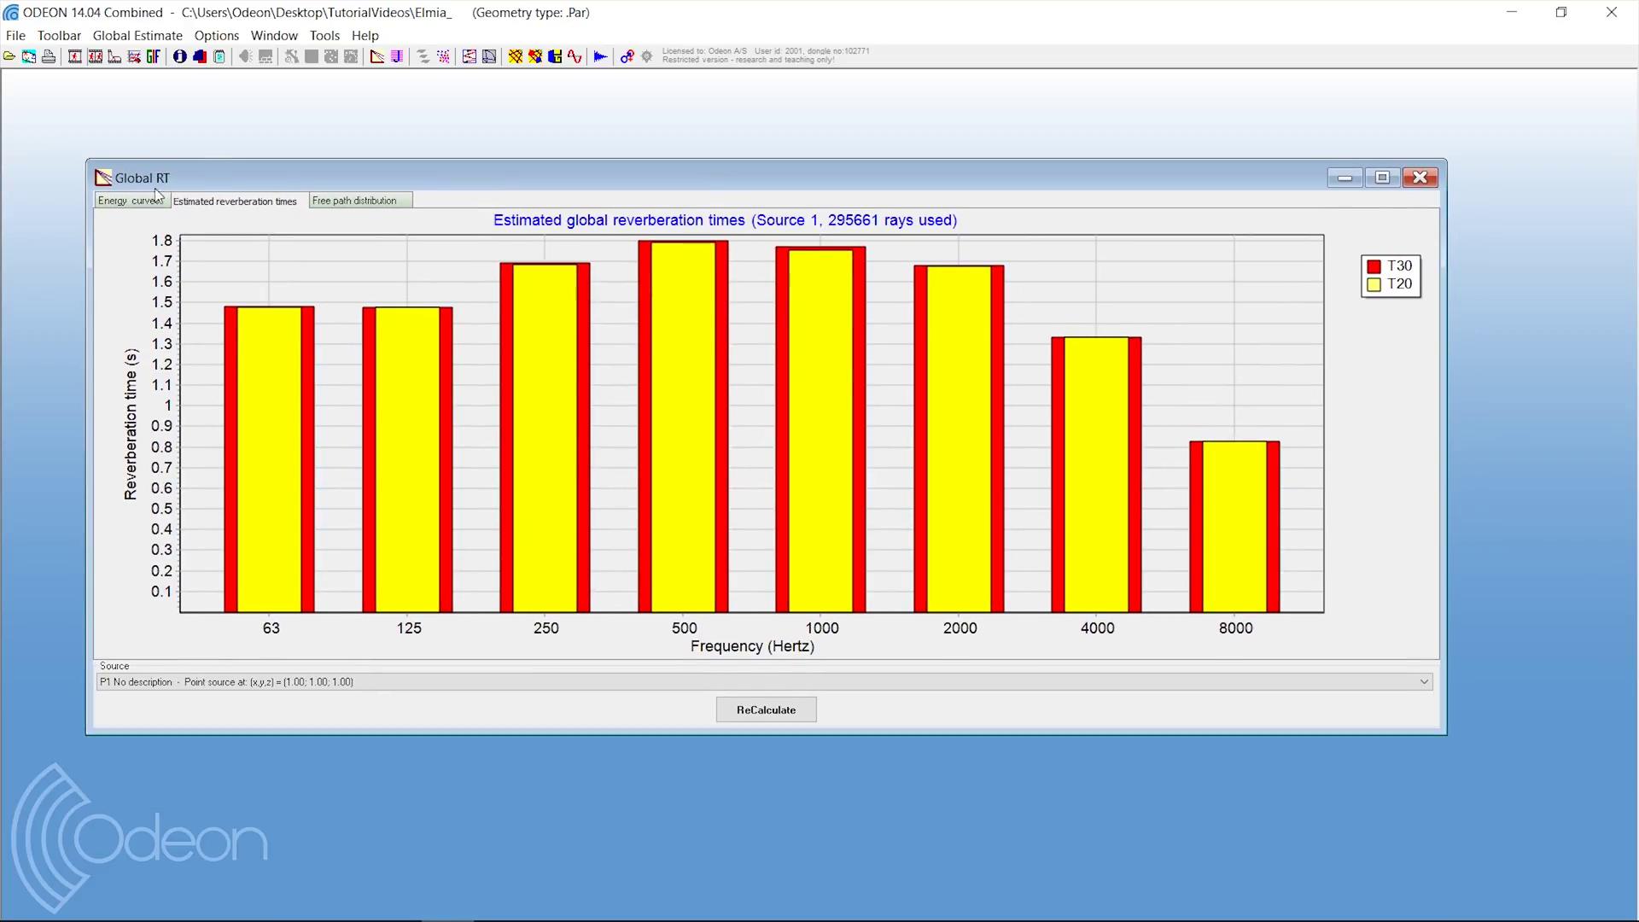
pyautogui.click(135, 202)
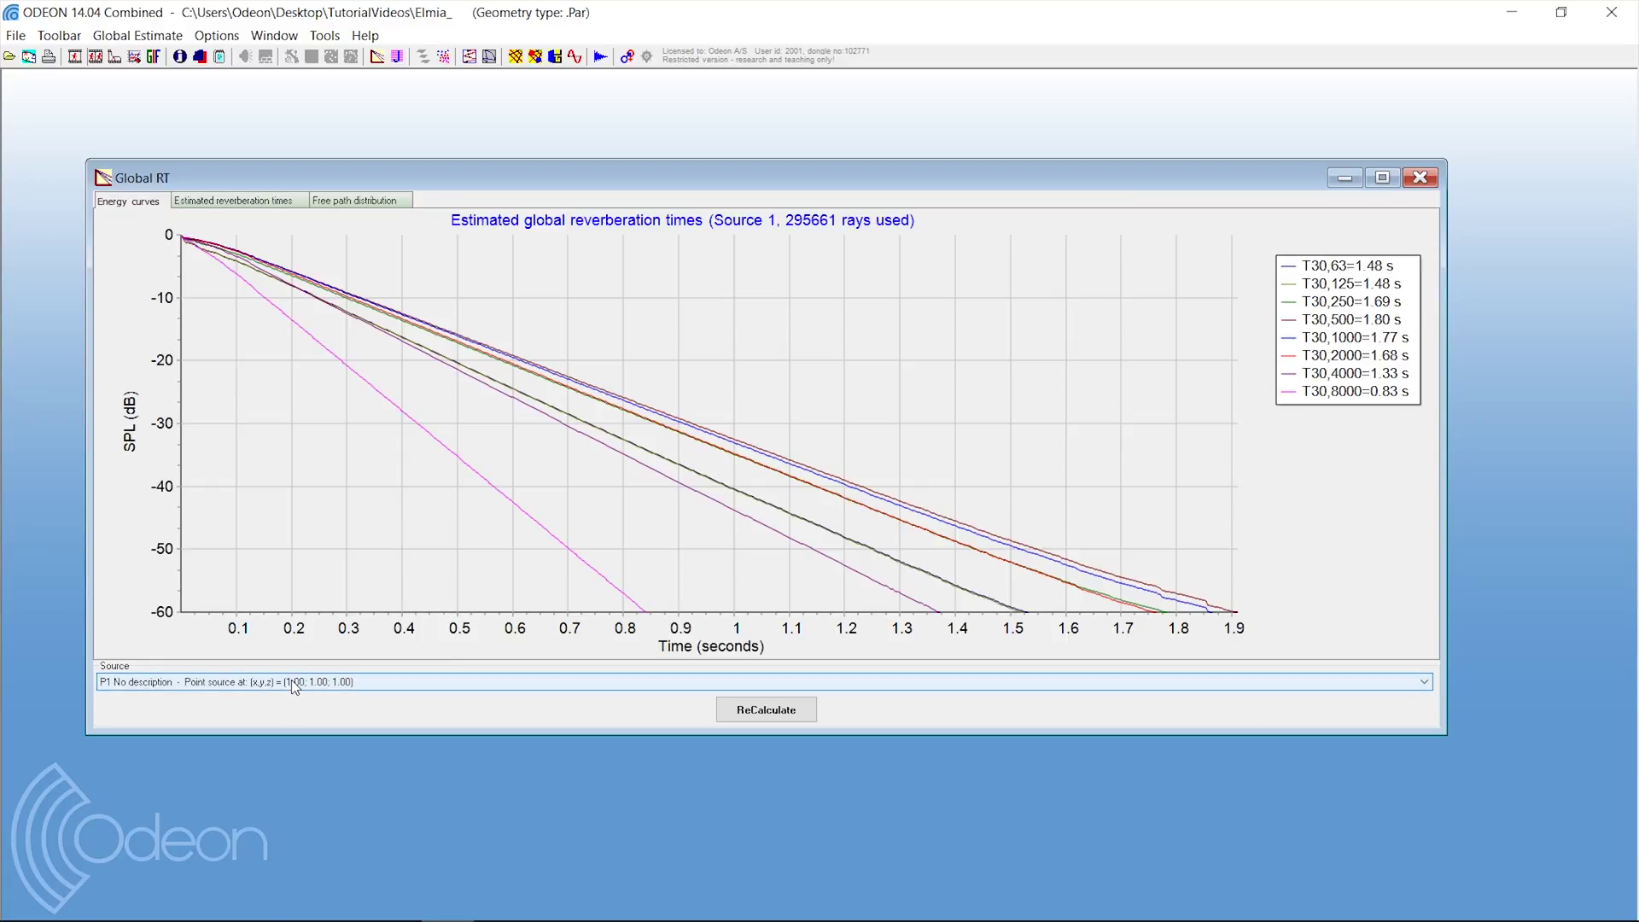
pyautogui.click(282, 203)
# Run the global estimate for point source P2 at (22.75; -2.88; 5.38) and derive its results.
pyautogui.click(347, 686)
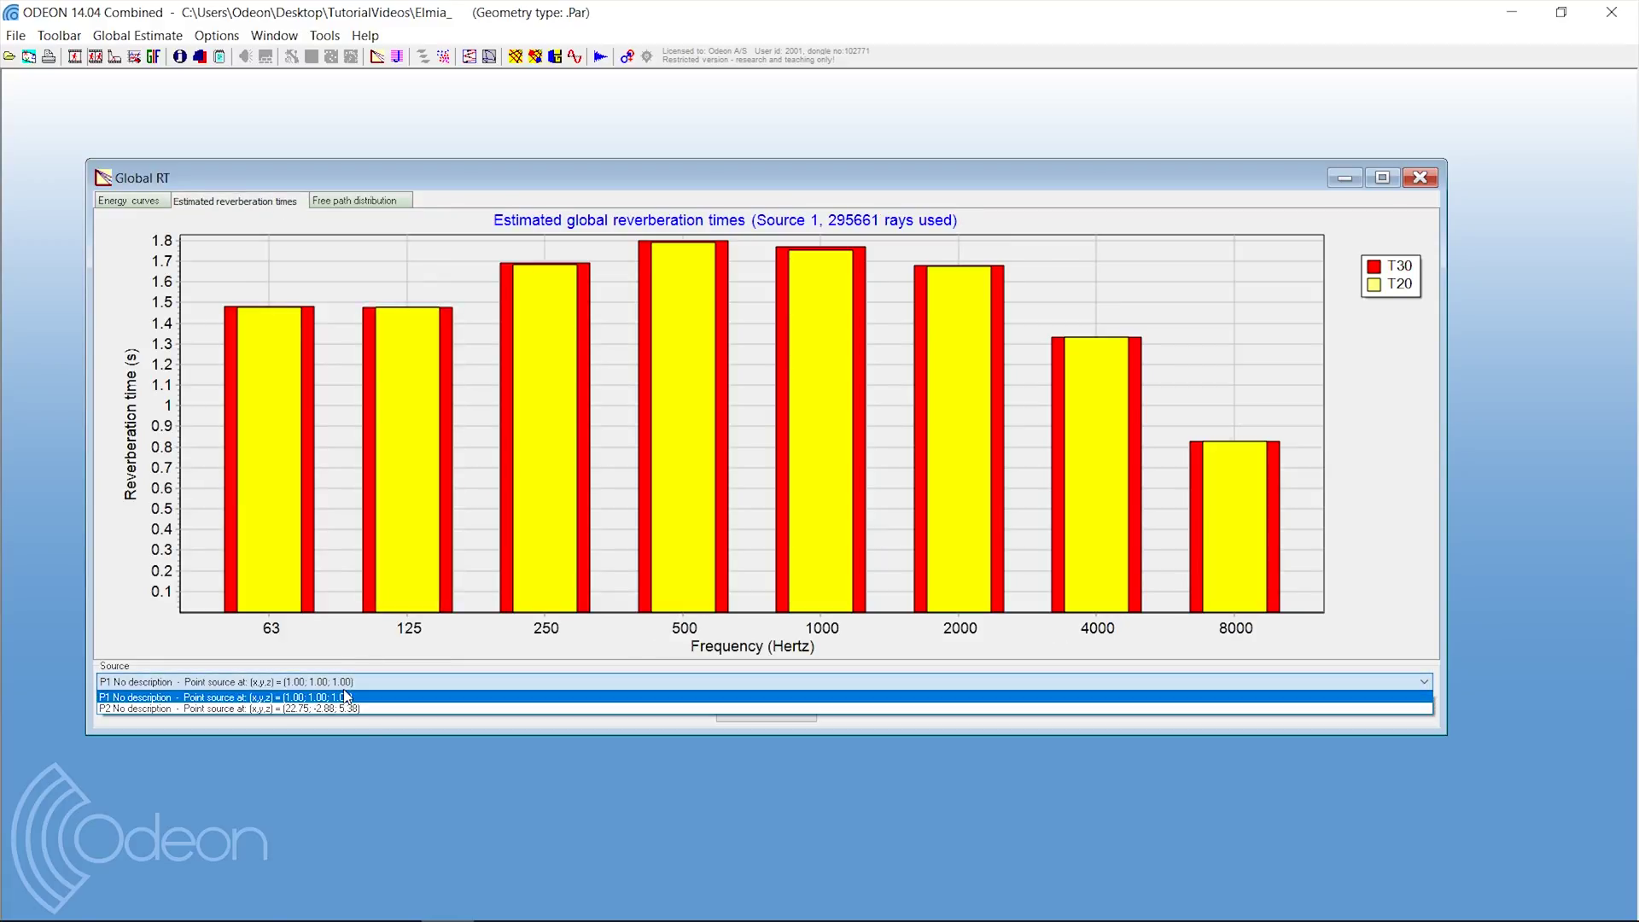
pyautogui.click(270, 708)
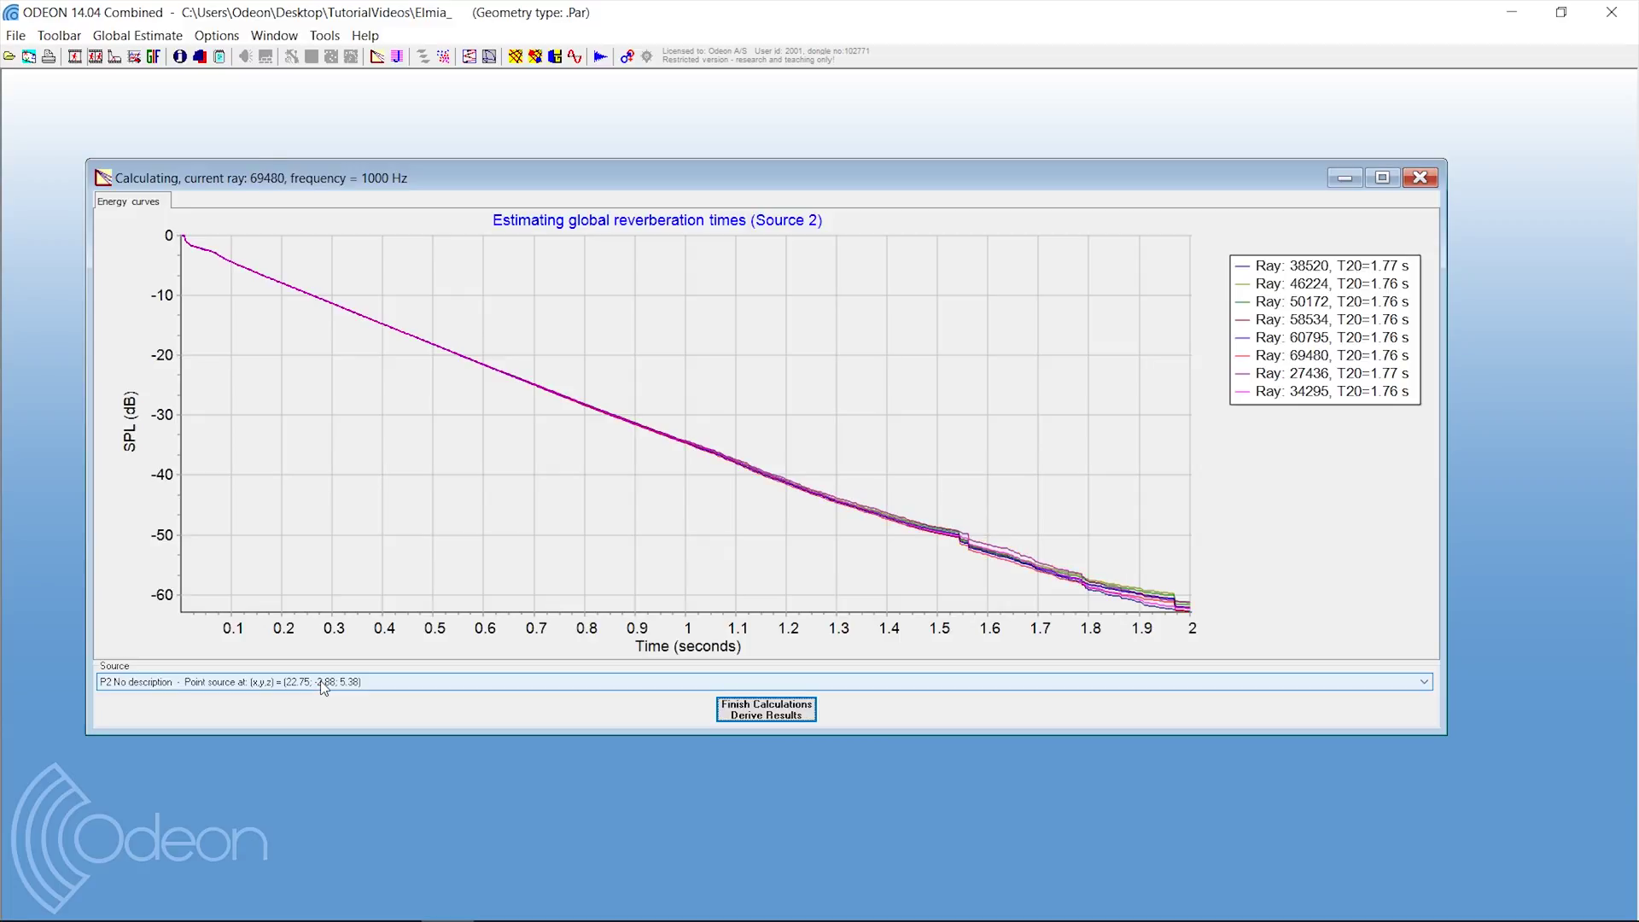
pyautogui.click(774, 716)
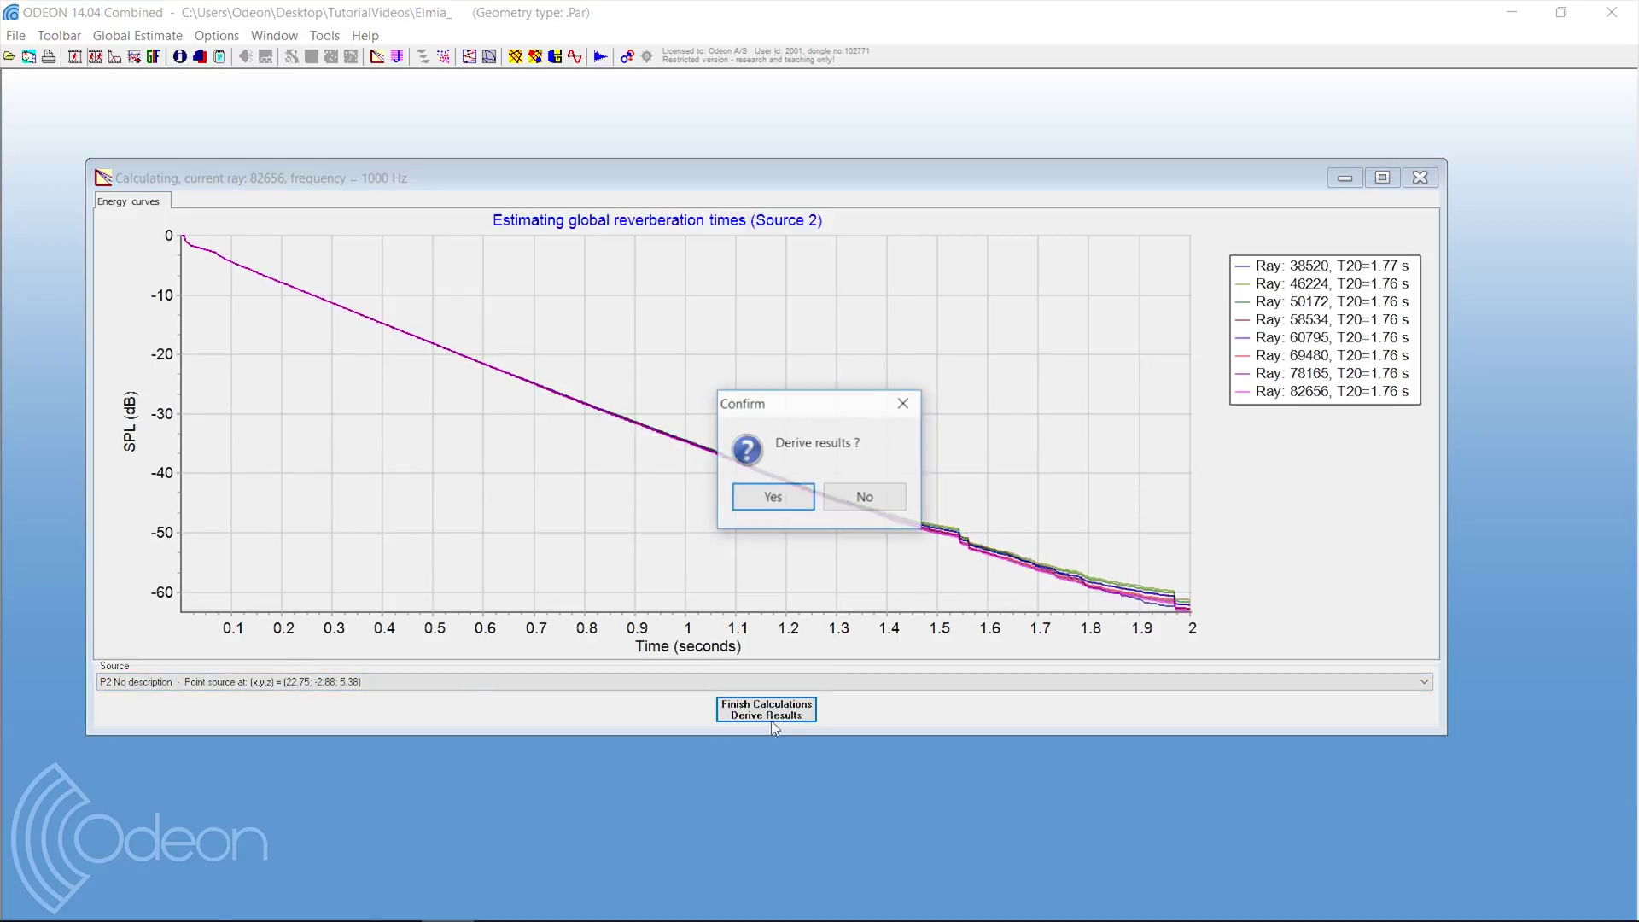
pyautogui.click(771, 495)
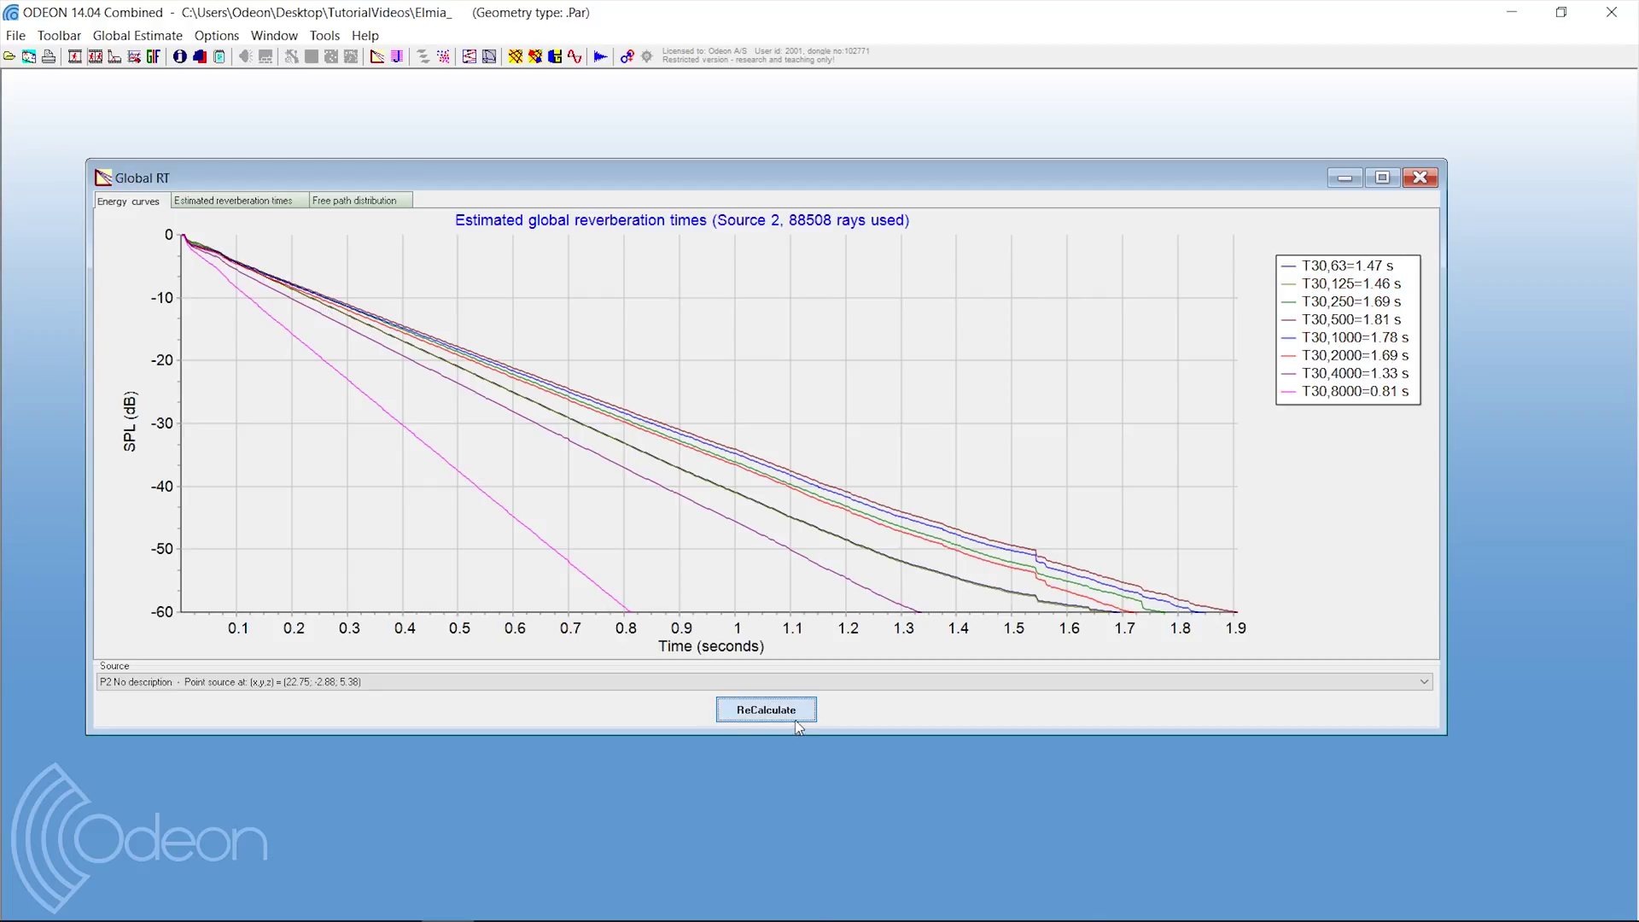
# Recalculate the estimate for source P2, derive the results, and check the estimated reverberation times before closing the Global RT window.
pyautogui.click(768, 710)
pyautogui.click(777, 495)
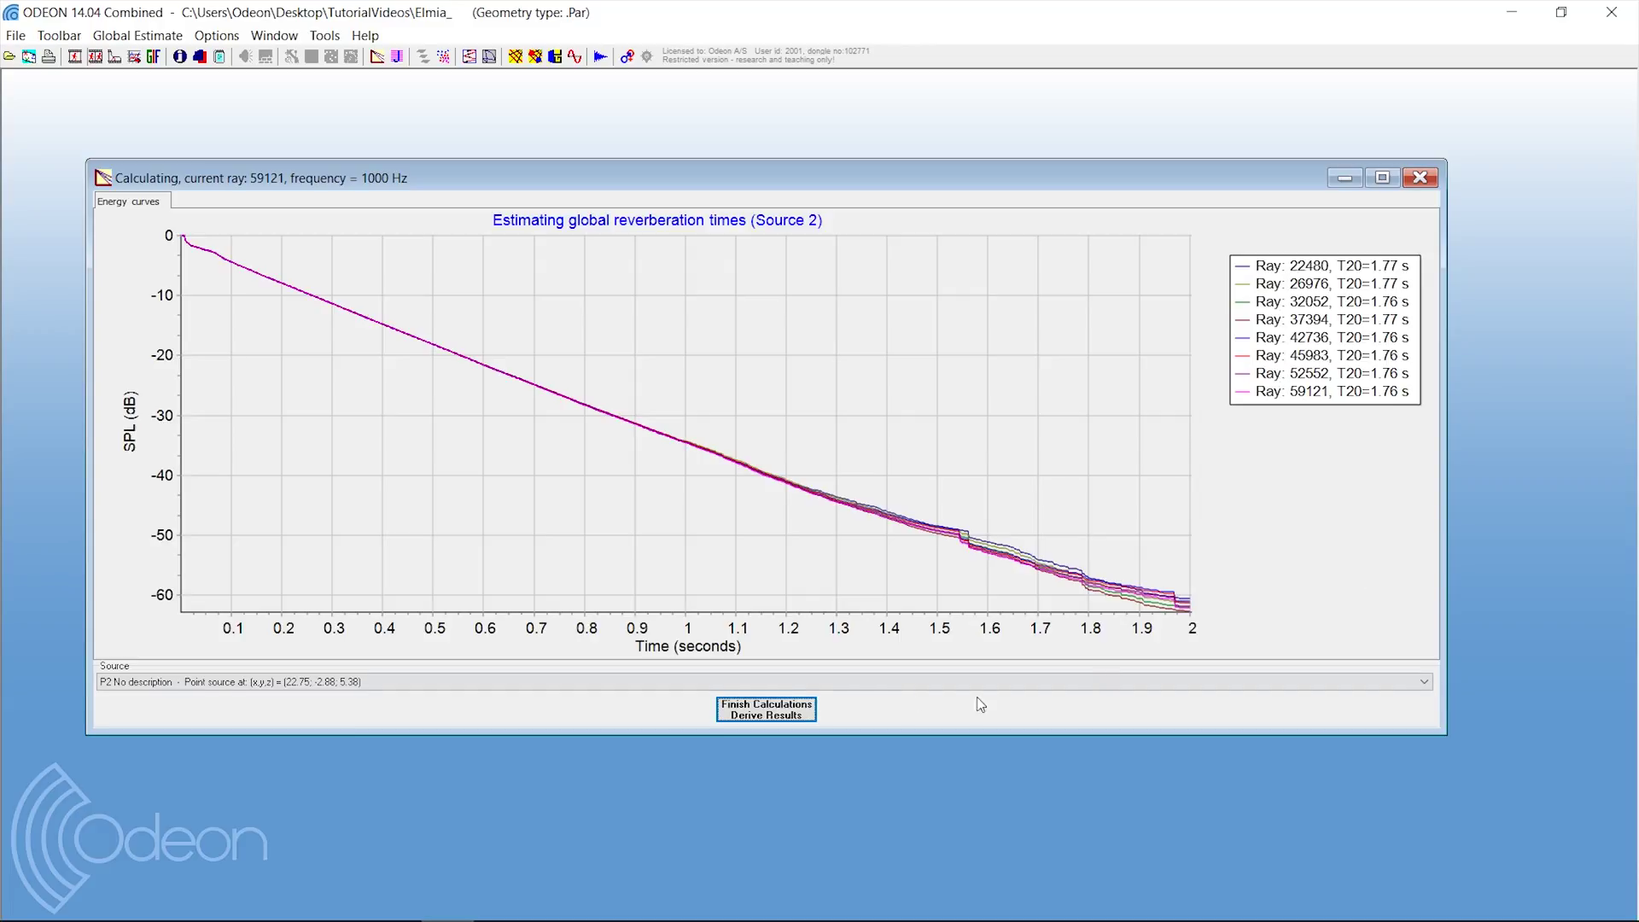
pyautogui.click(766, 709)
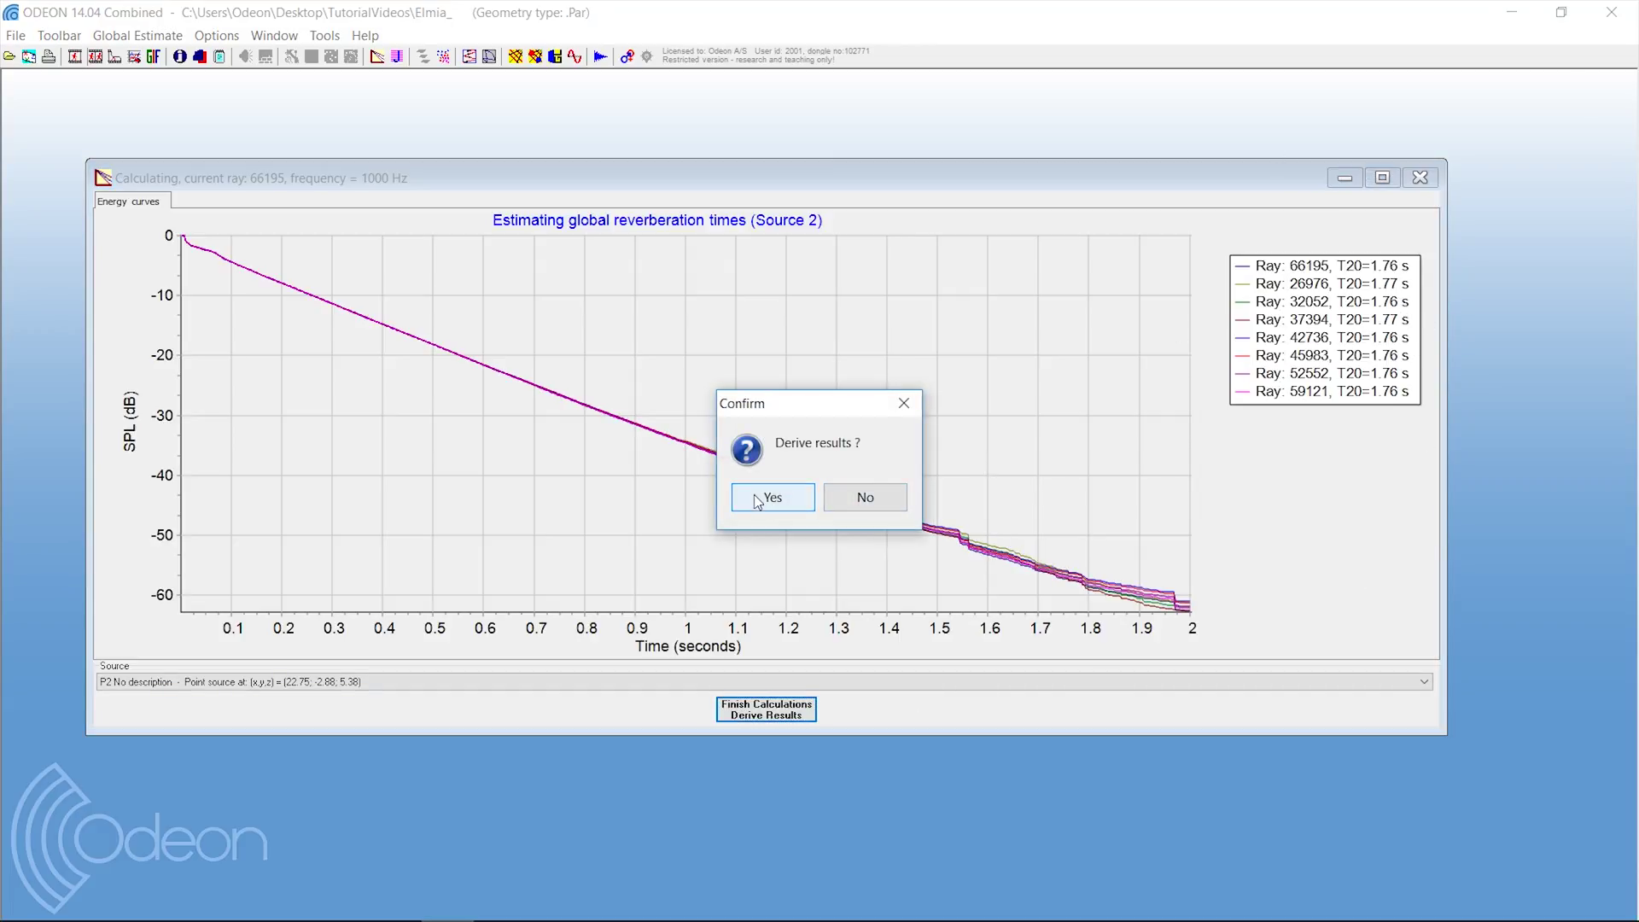
pyautogui.click(761, 499)
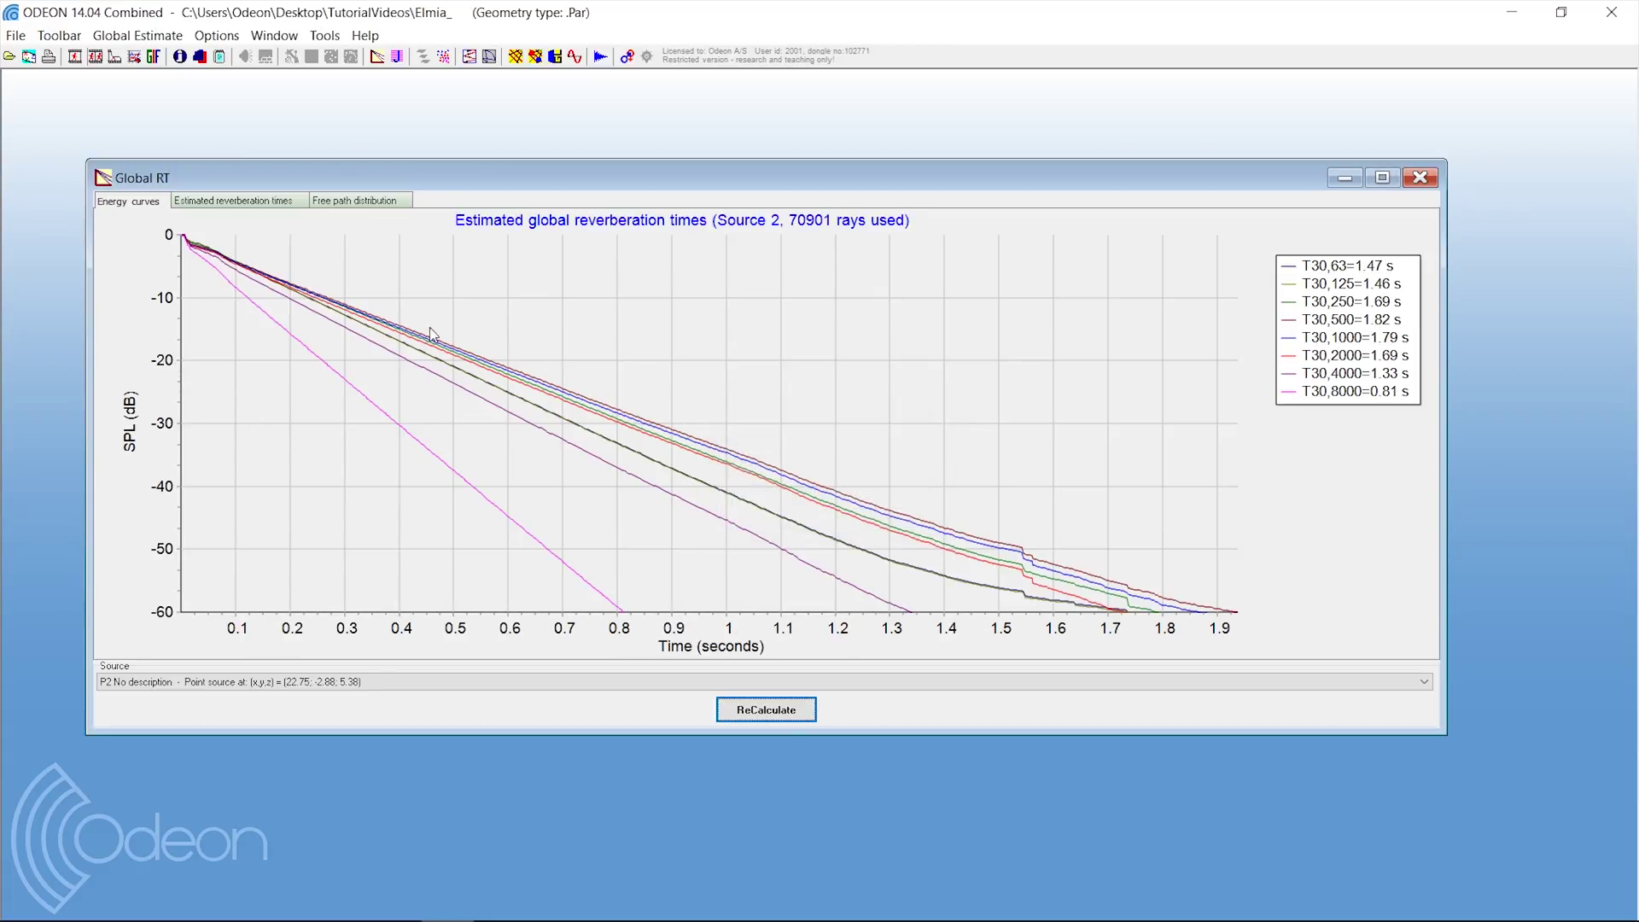
pyautogui.click(228, 208)
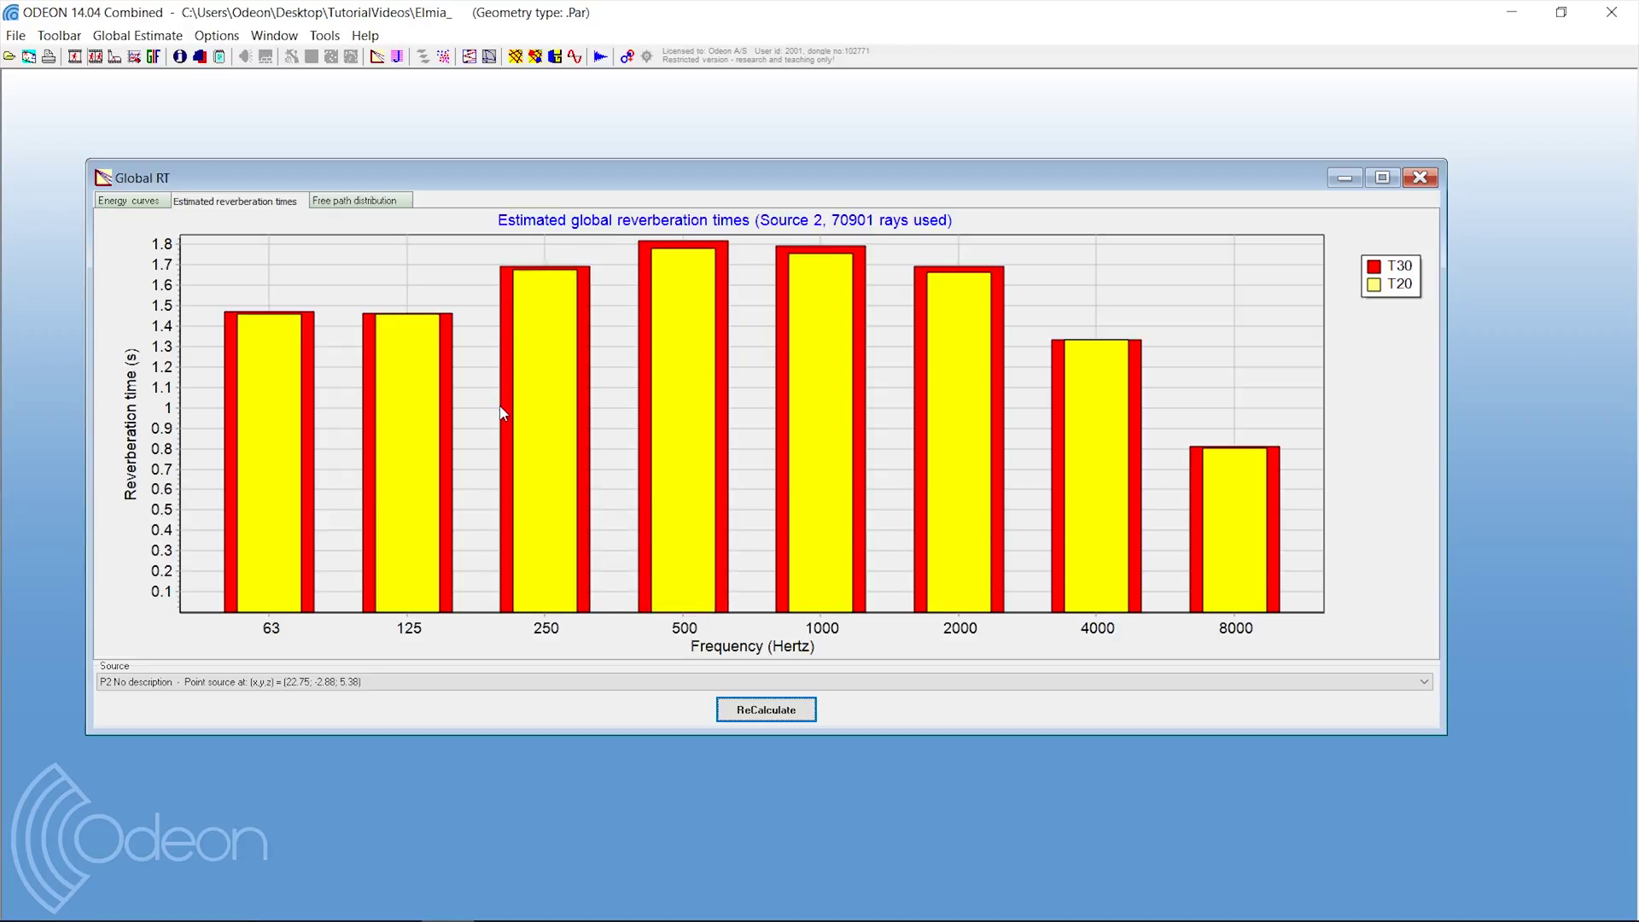
pyautogui.click(1420, 178)
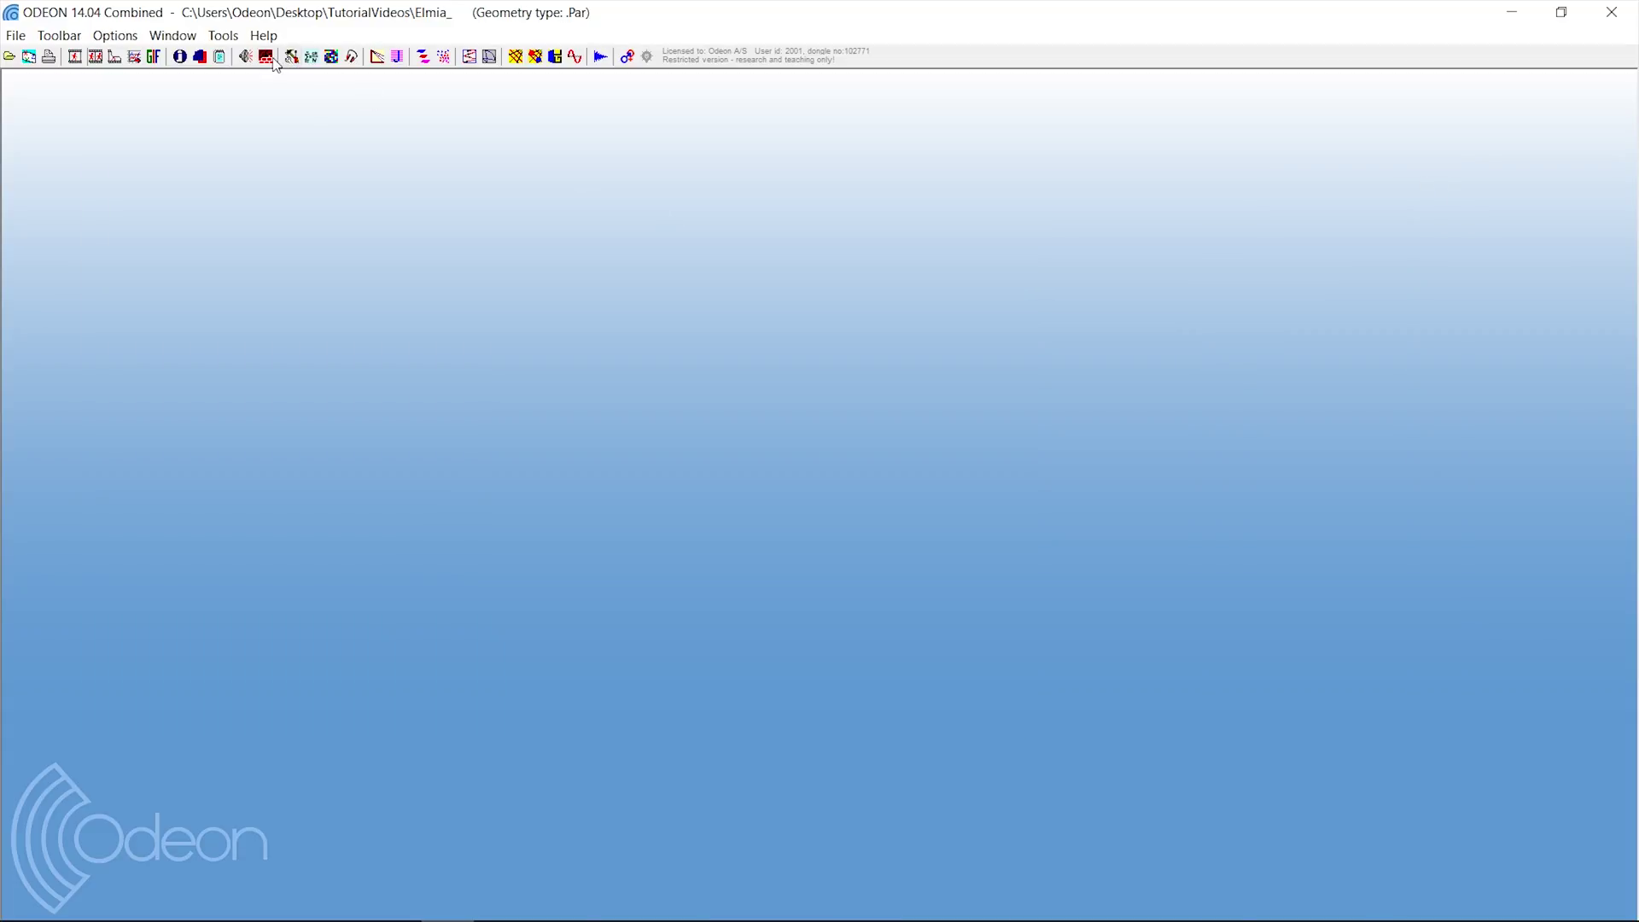
# Set the Impulse Response Length in the room setup to 500 ms and save the change, erasing the existing result files.
pyautogui.click(291, 56)
pyautogui.moveTo(852, 248); pyautogui.dragTo(843, 211)
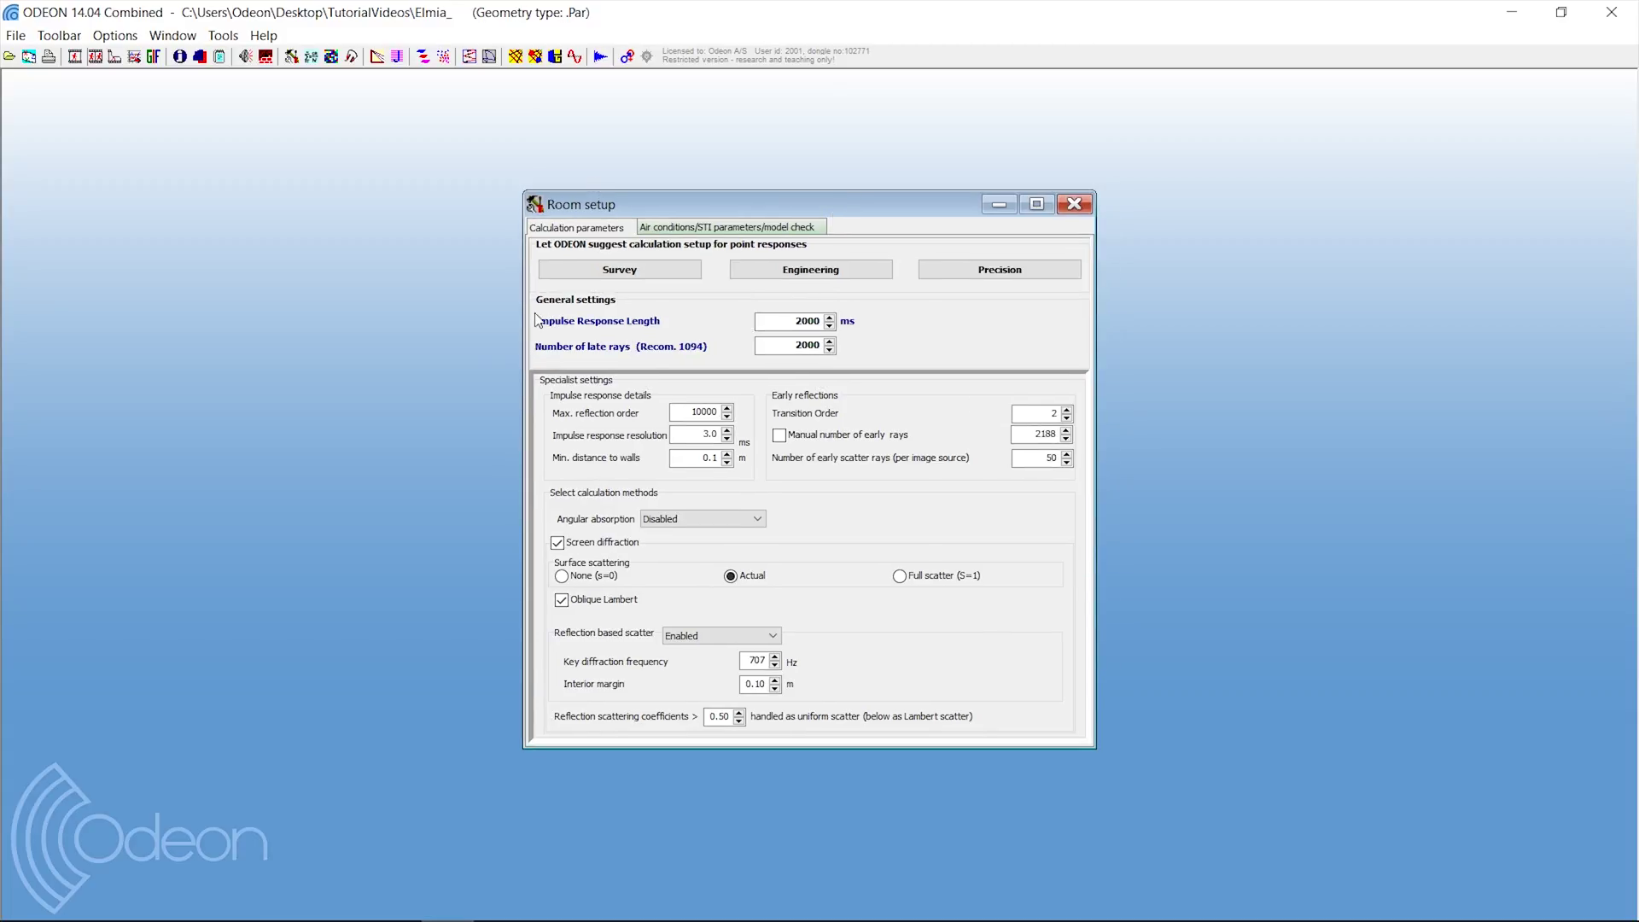
pyautogui.moveTo(762, 321); pyautogui.dragTo(856, 315)
pyautogui.write('500')
pyautogui.click(1086, 209)
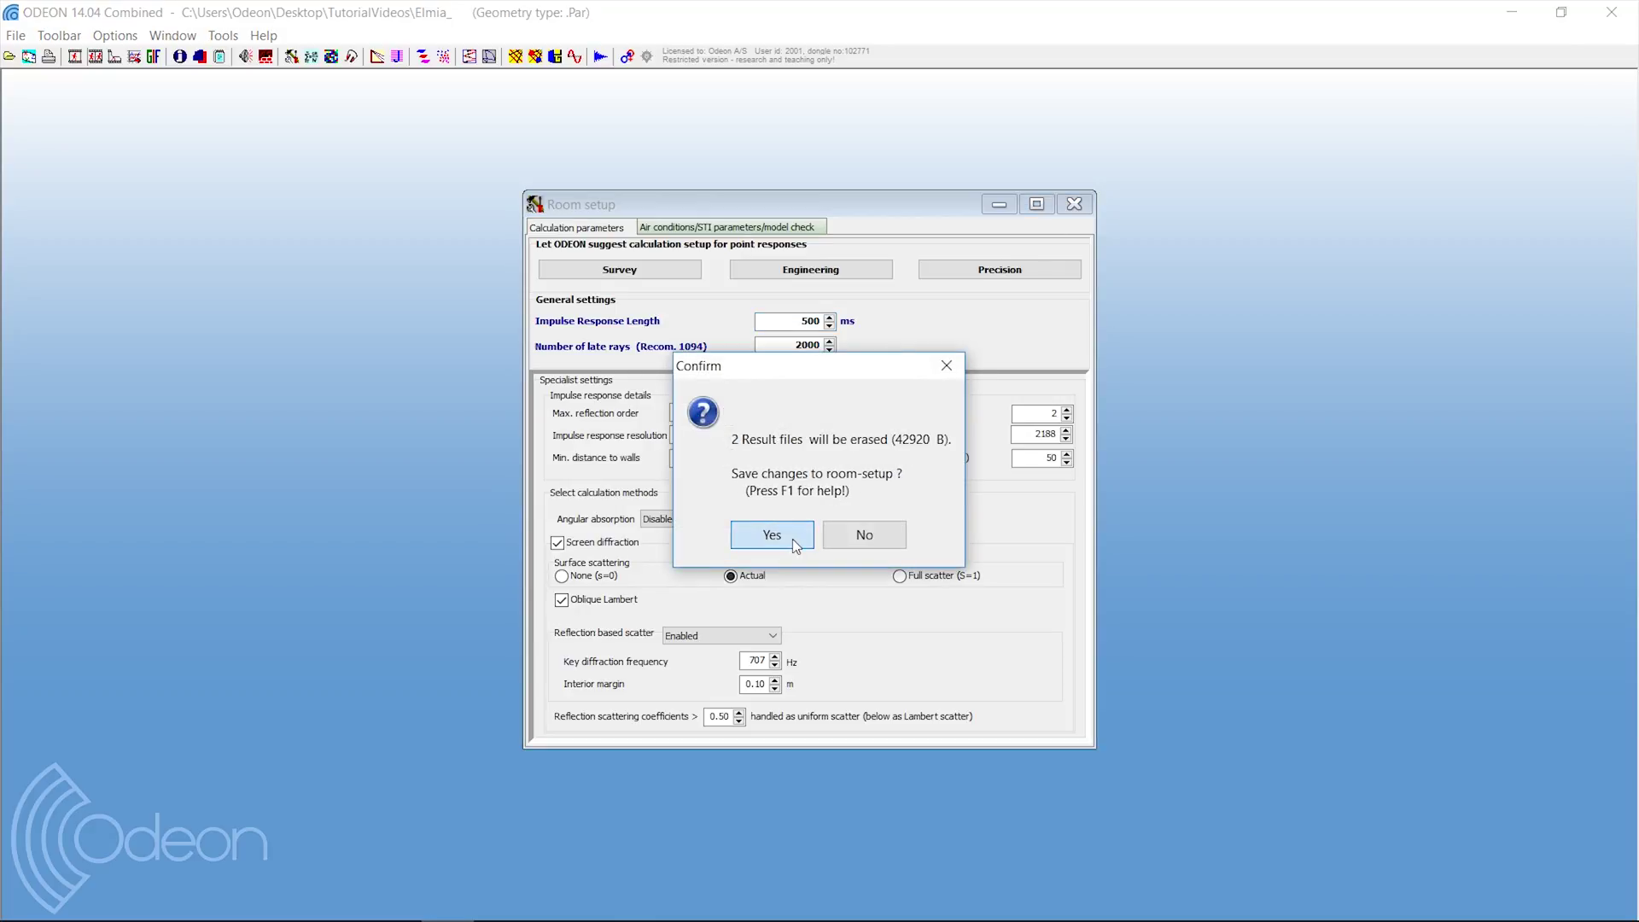
pyautogui.click(793, 543)
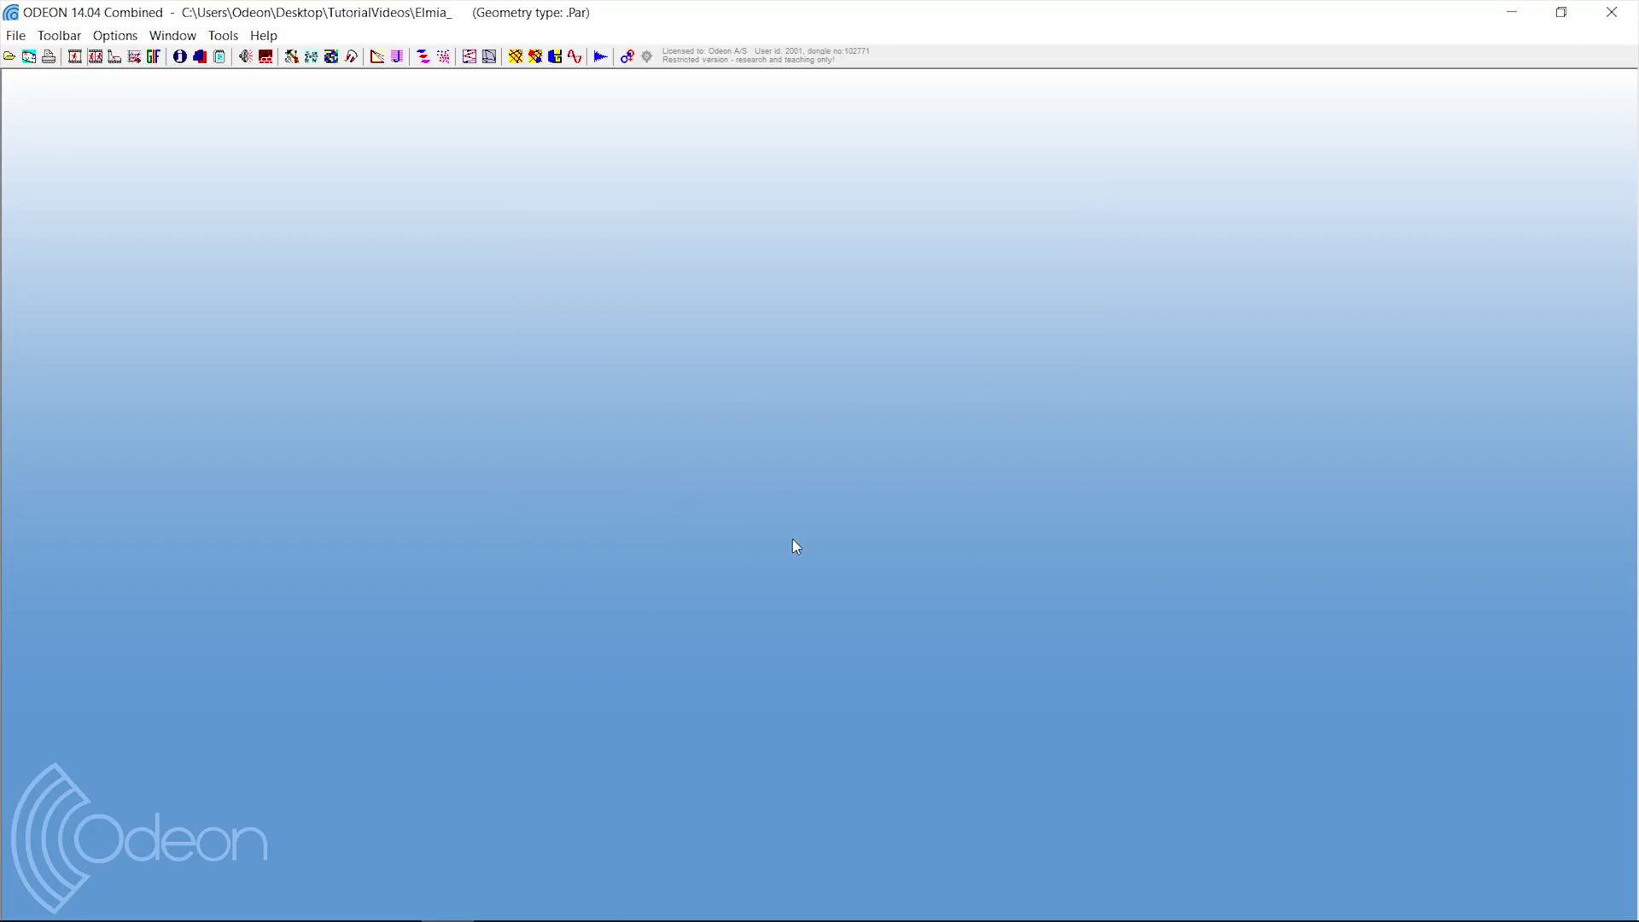
# Run the Global Estimate for source P1 with the 500 ms response length, derive the results, and check the estimated reverberation times.
pyautogui.click(377, 57)
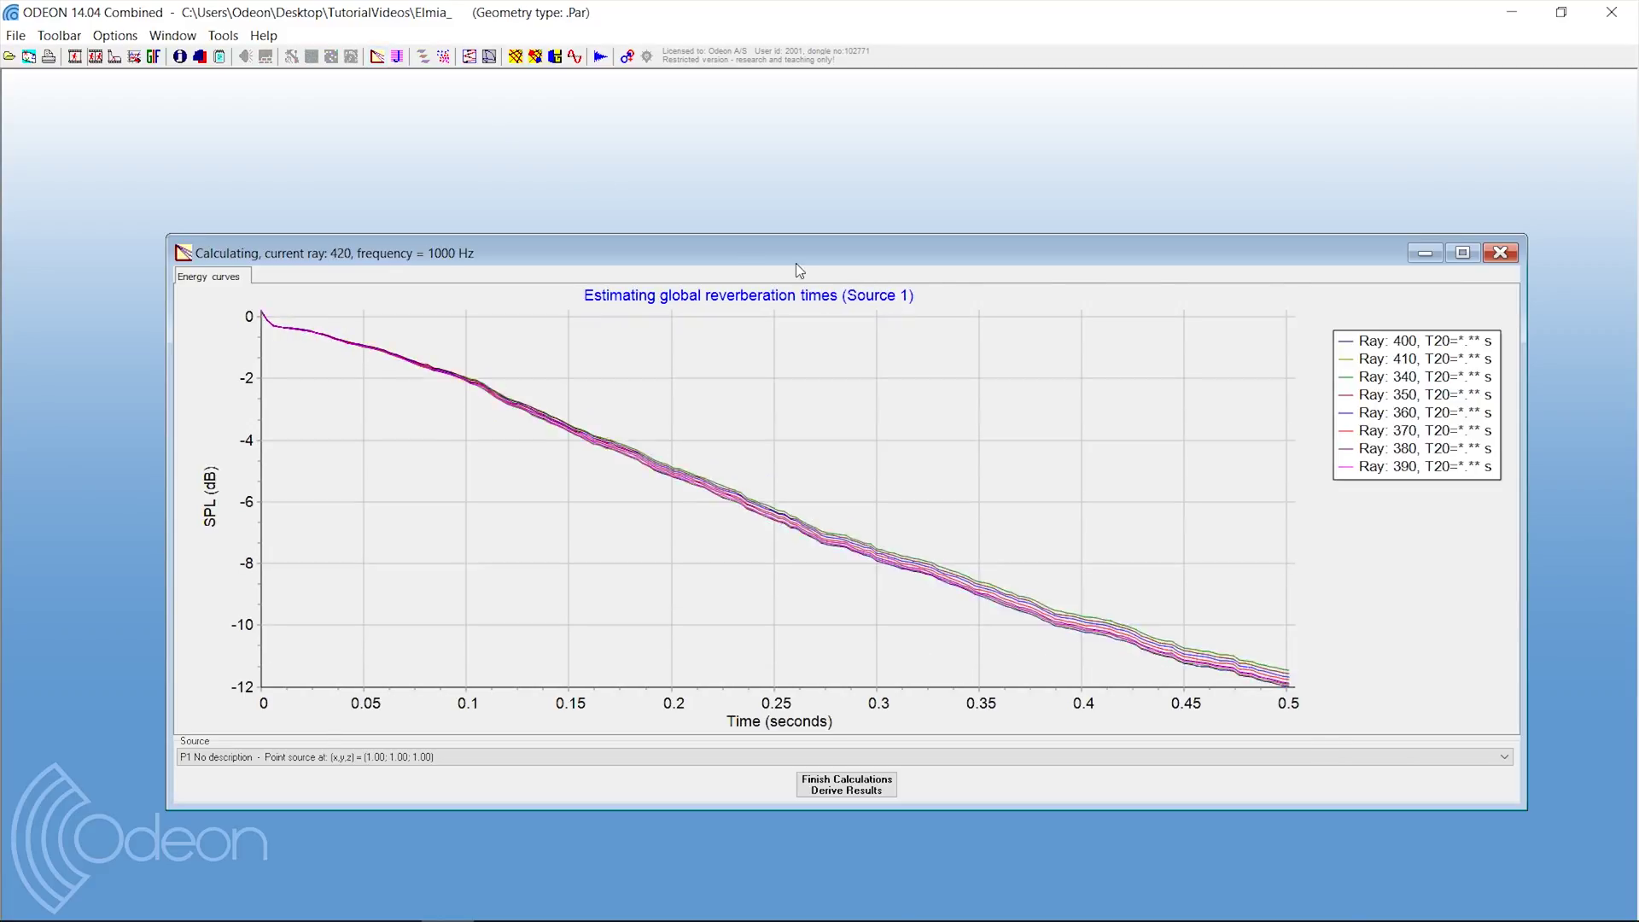
pyautogui.moveTo(795, 263); pyautogui.dragTo(778, 172)
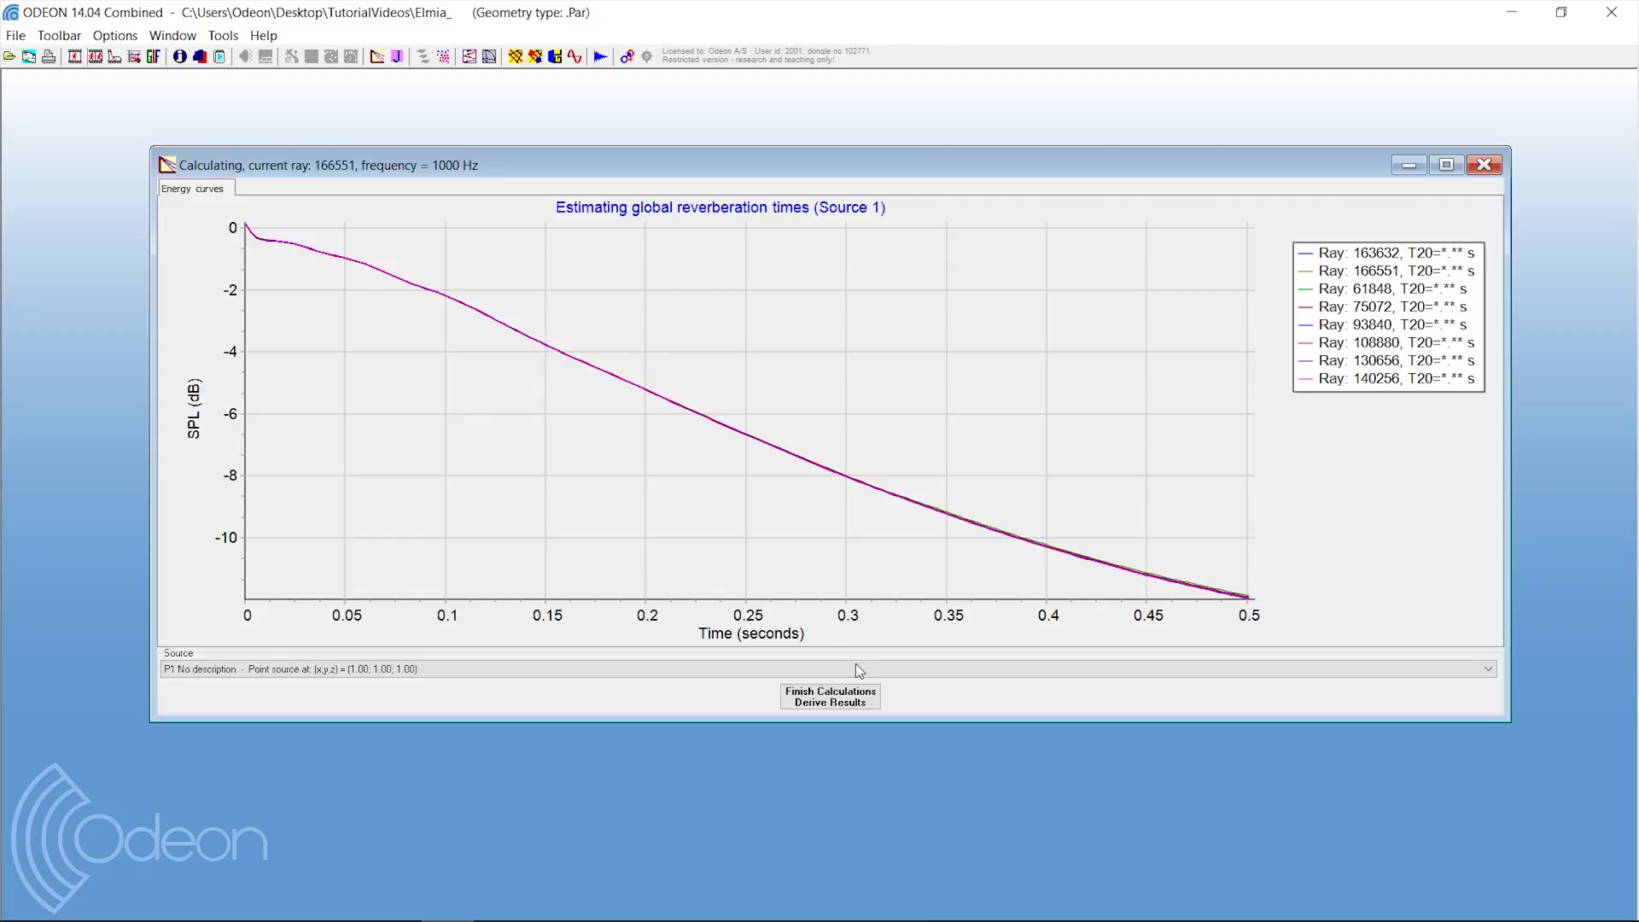
pyautogui.click(830, 697)
pyautogui.click(794, 502)
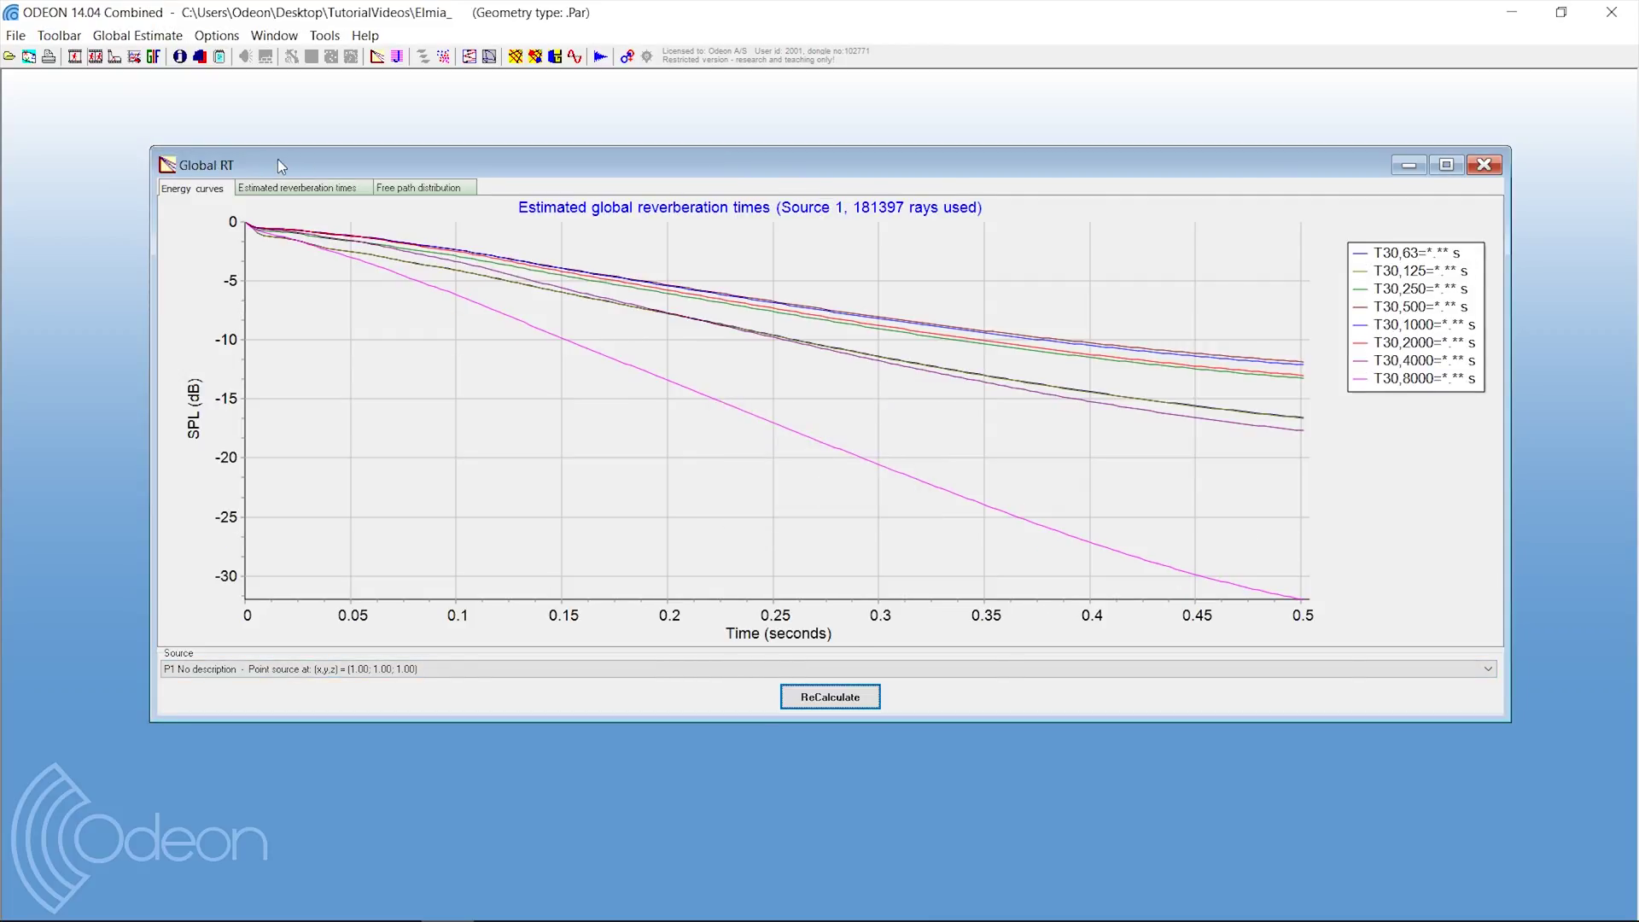
pyautogui.click(292, 189)
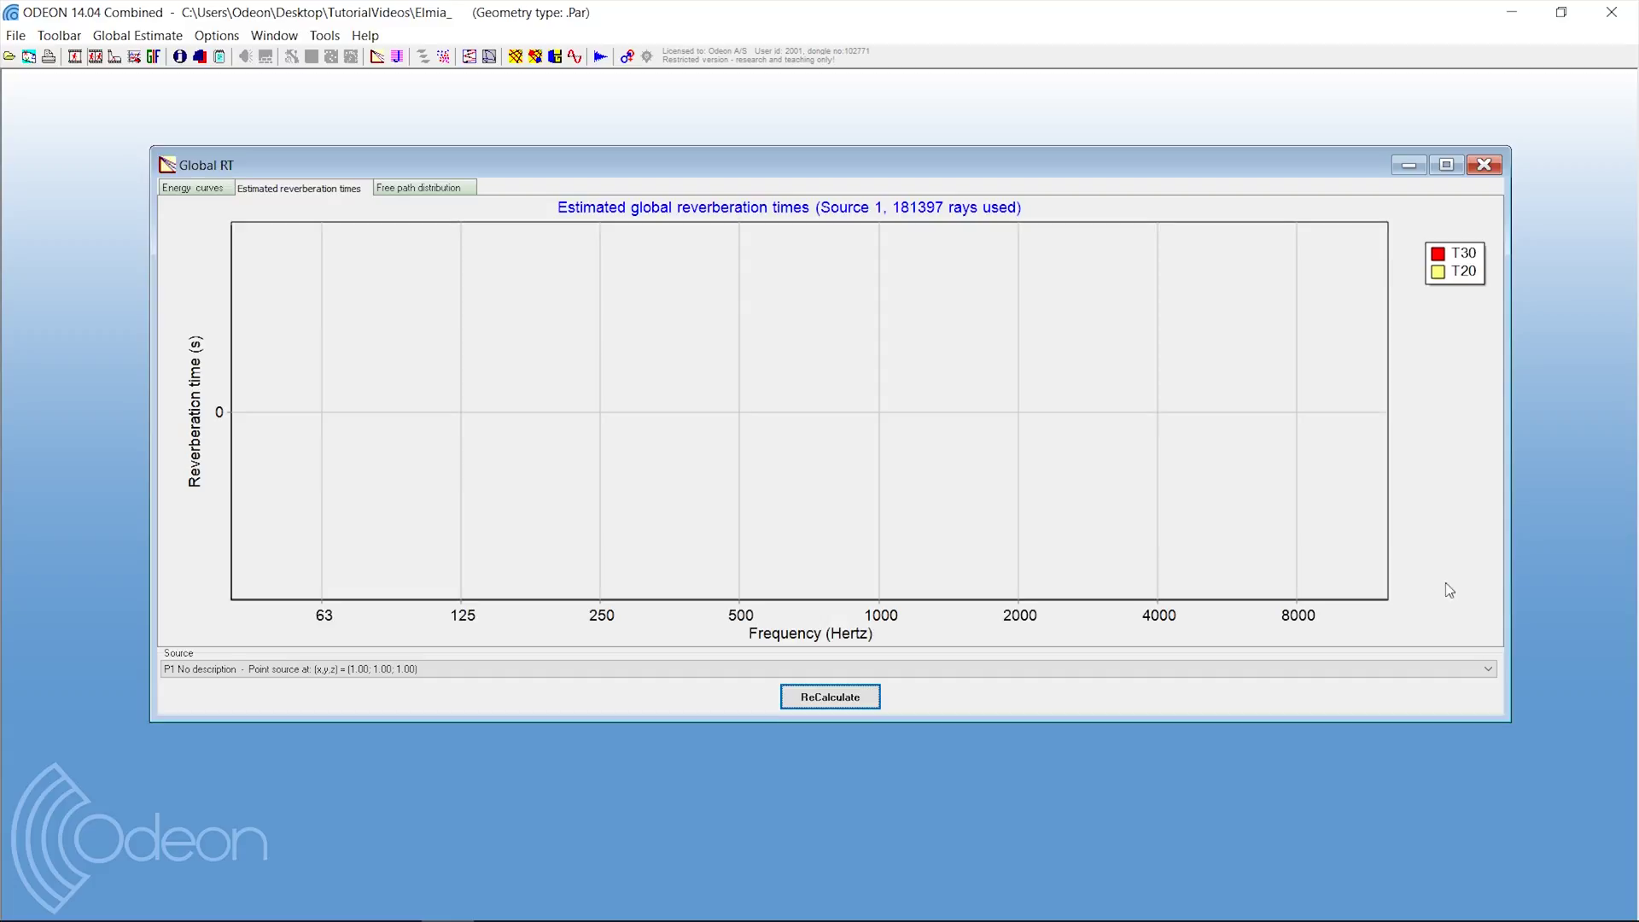
pyautogui.click(1484, 164)
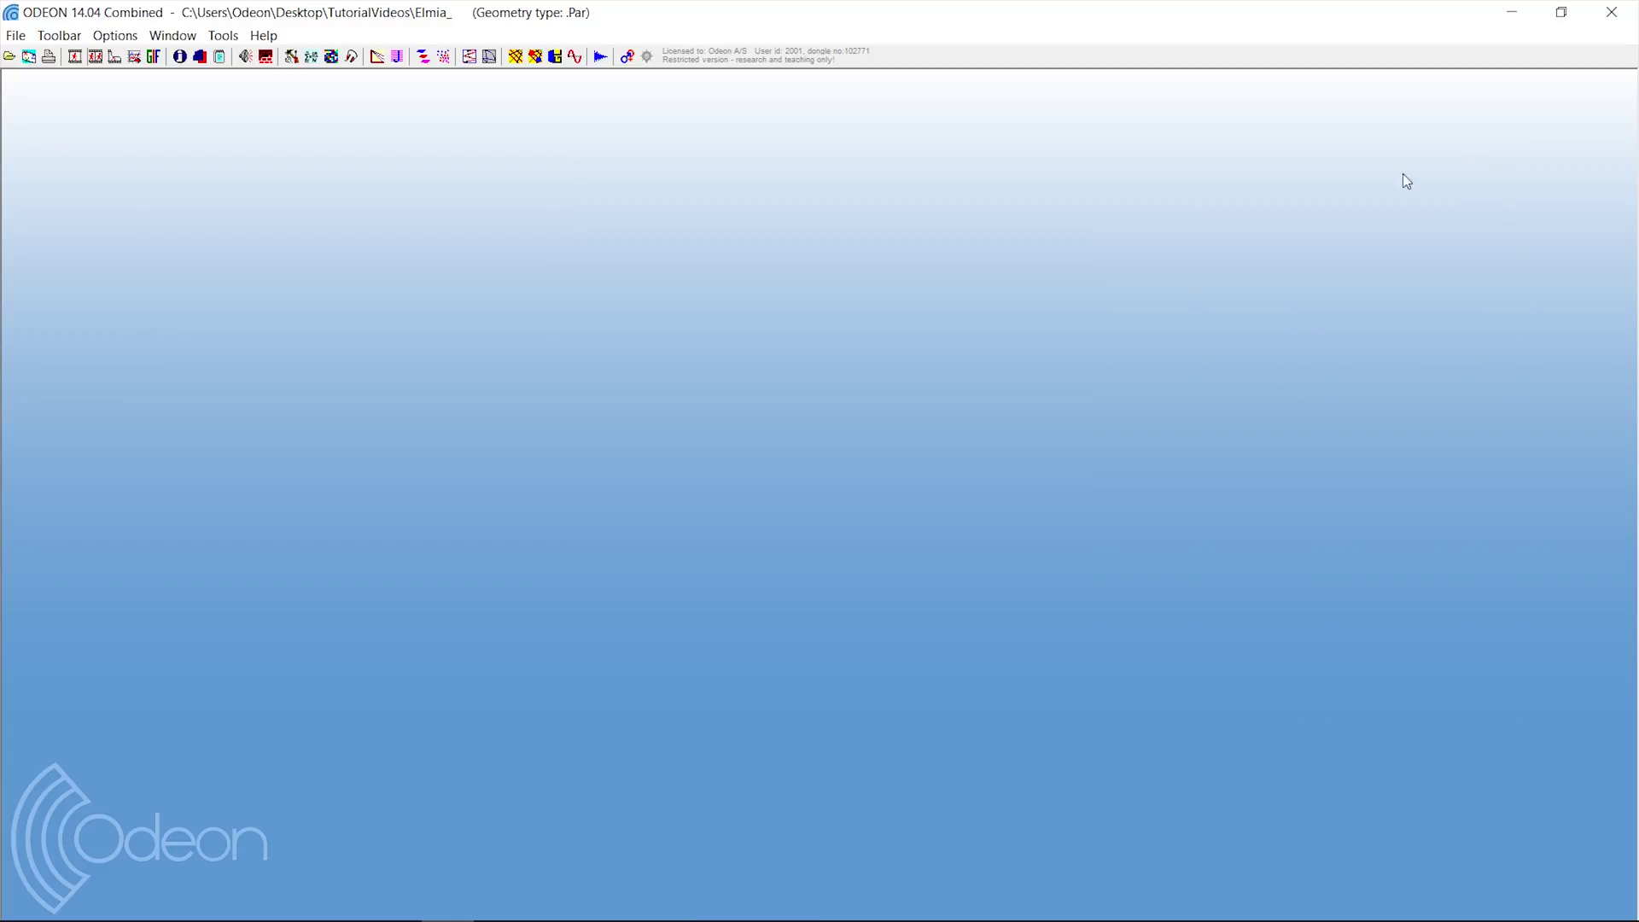
# Set the Impulse Response Length back to 2000 ms in the room setup and save the change.
pyautogui.click(291, 57)
pyautogui.doubleClick(828, 358)
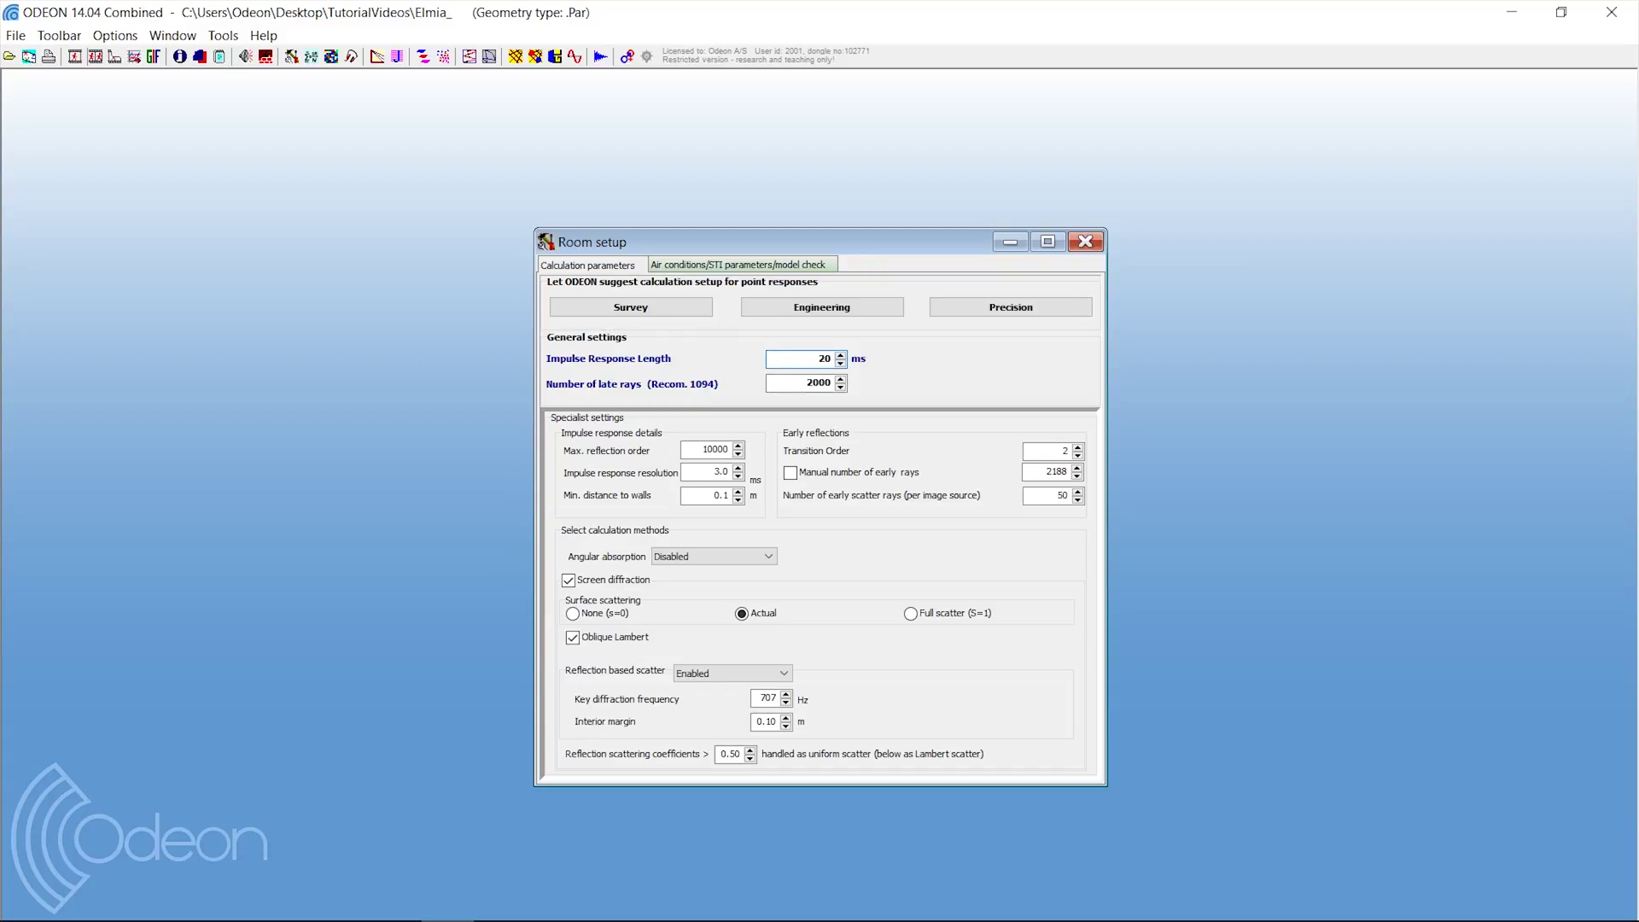
pyautogui.click(1085, 242)
pyautogui.click(772, 535)
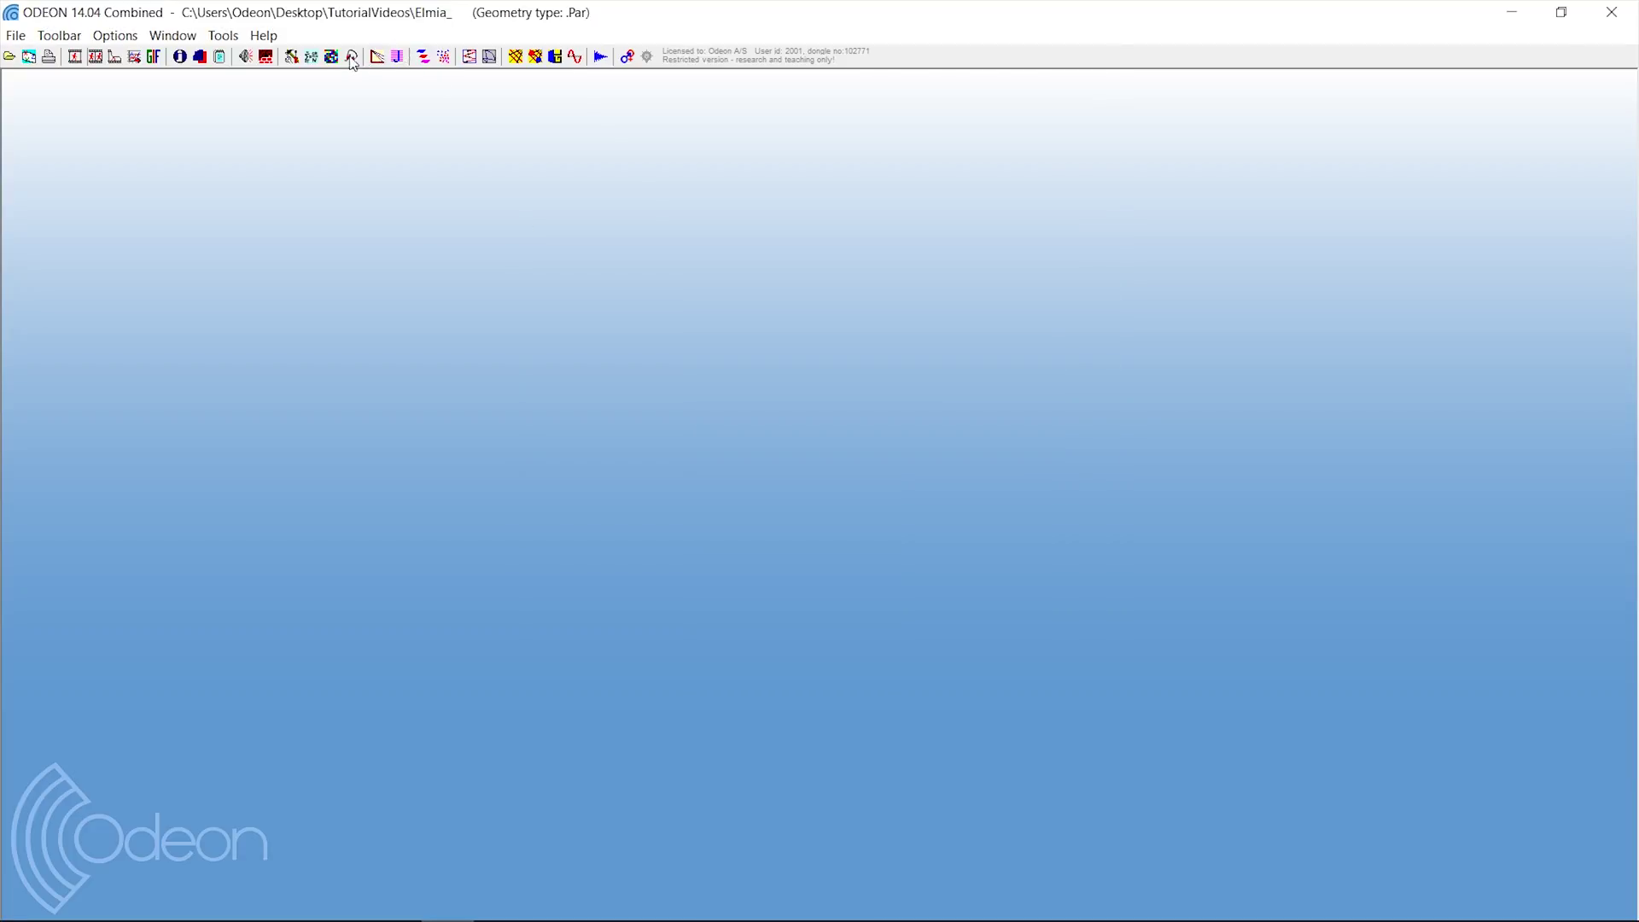
# Run the Global Estimate for source P1 with the 2000 ms response length, derive the results, and check the estimated reverberation times.
pyautogui.click(377, 56)
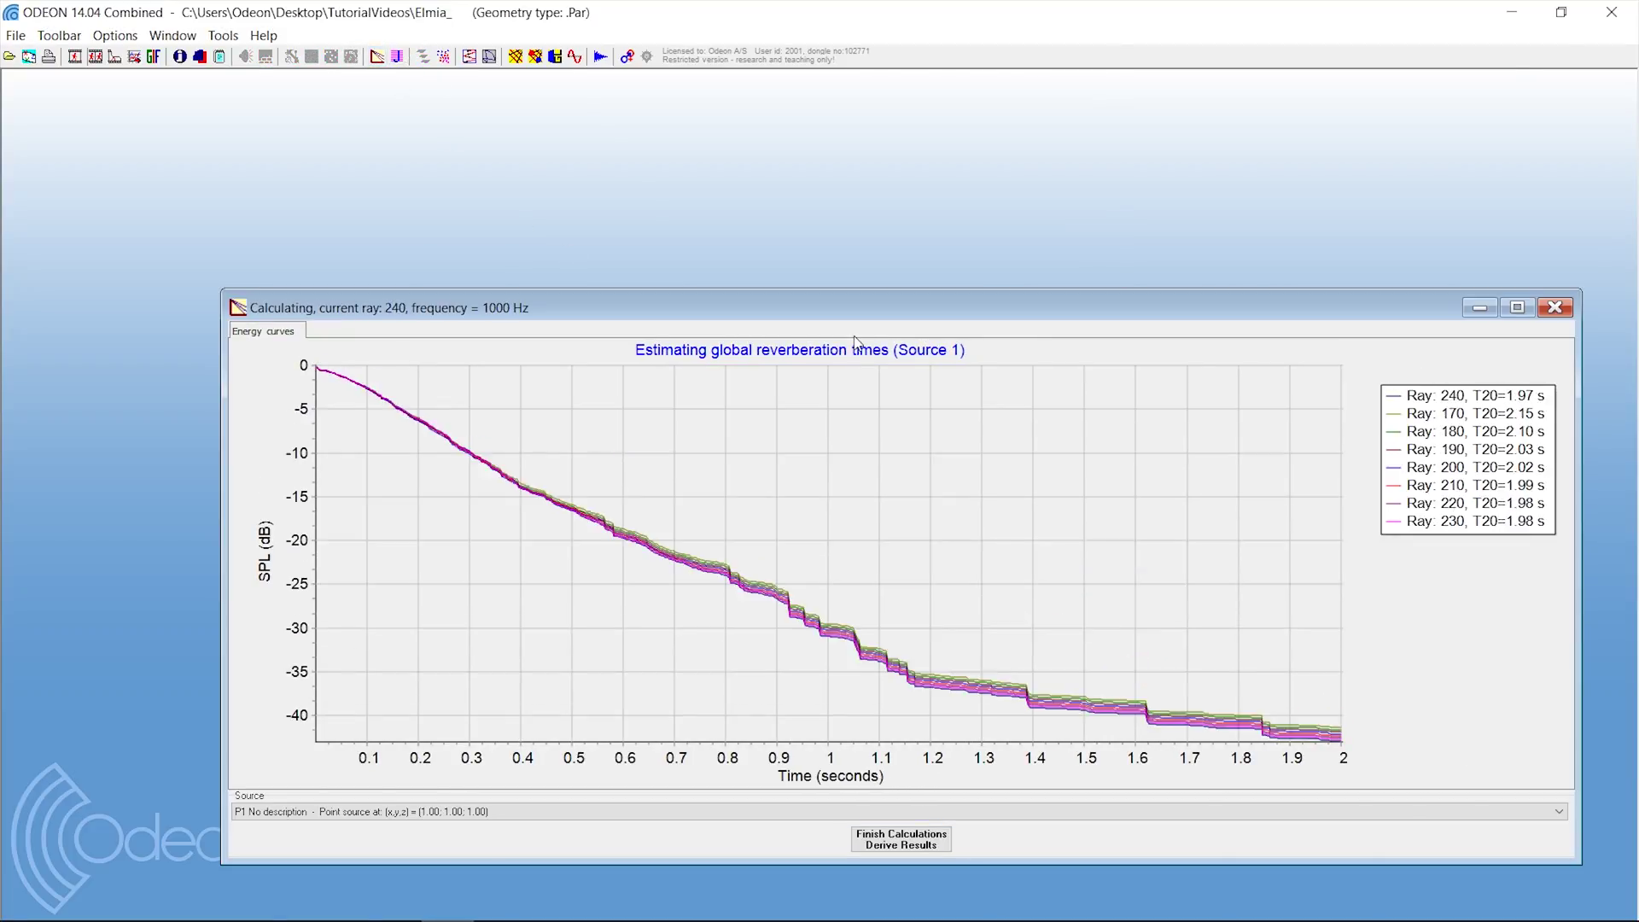
pyautogui.moveTo(829, 274); pyautogui.dragTo(811, 152)
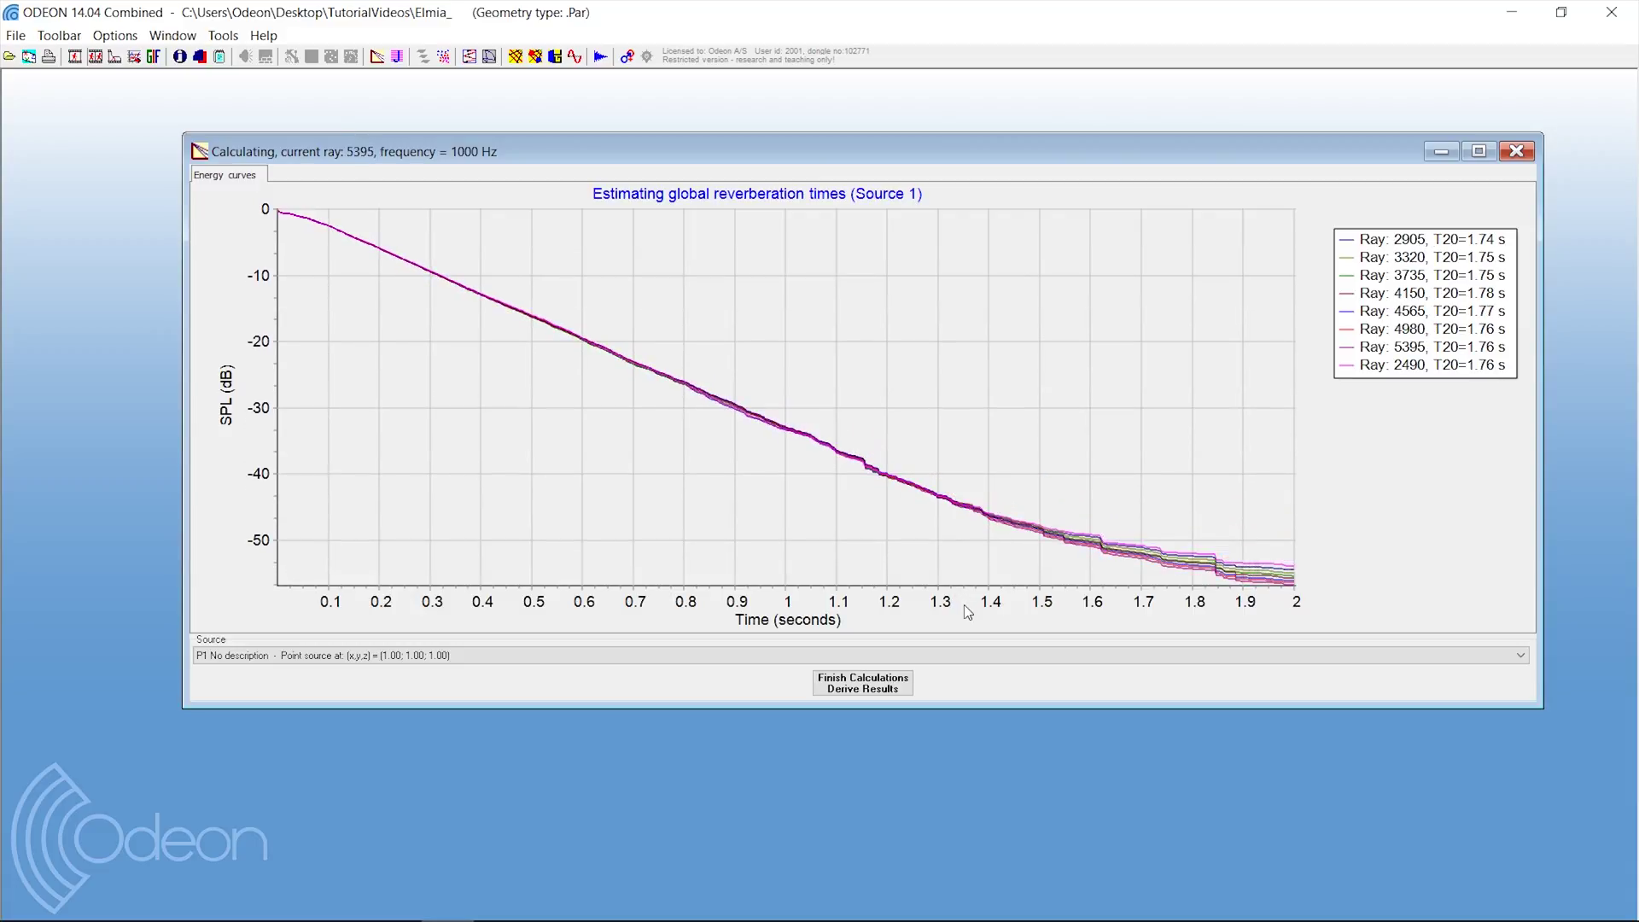
pyautogui.click(892, 687)
pyautogui.click(782, 502)
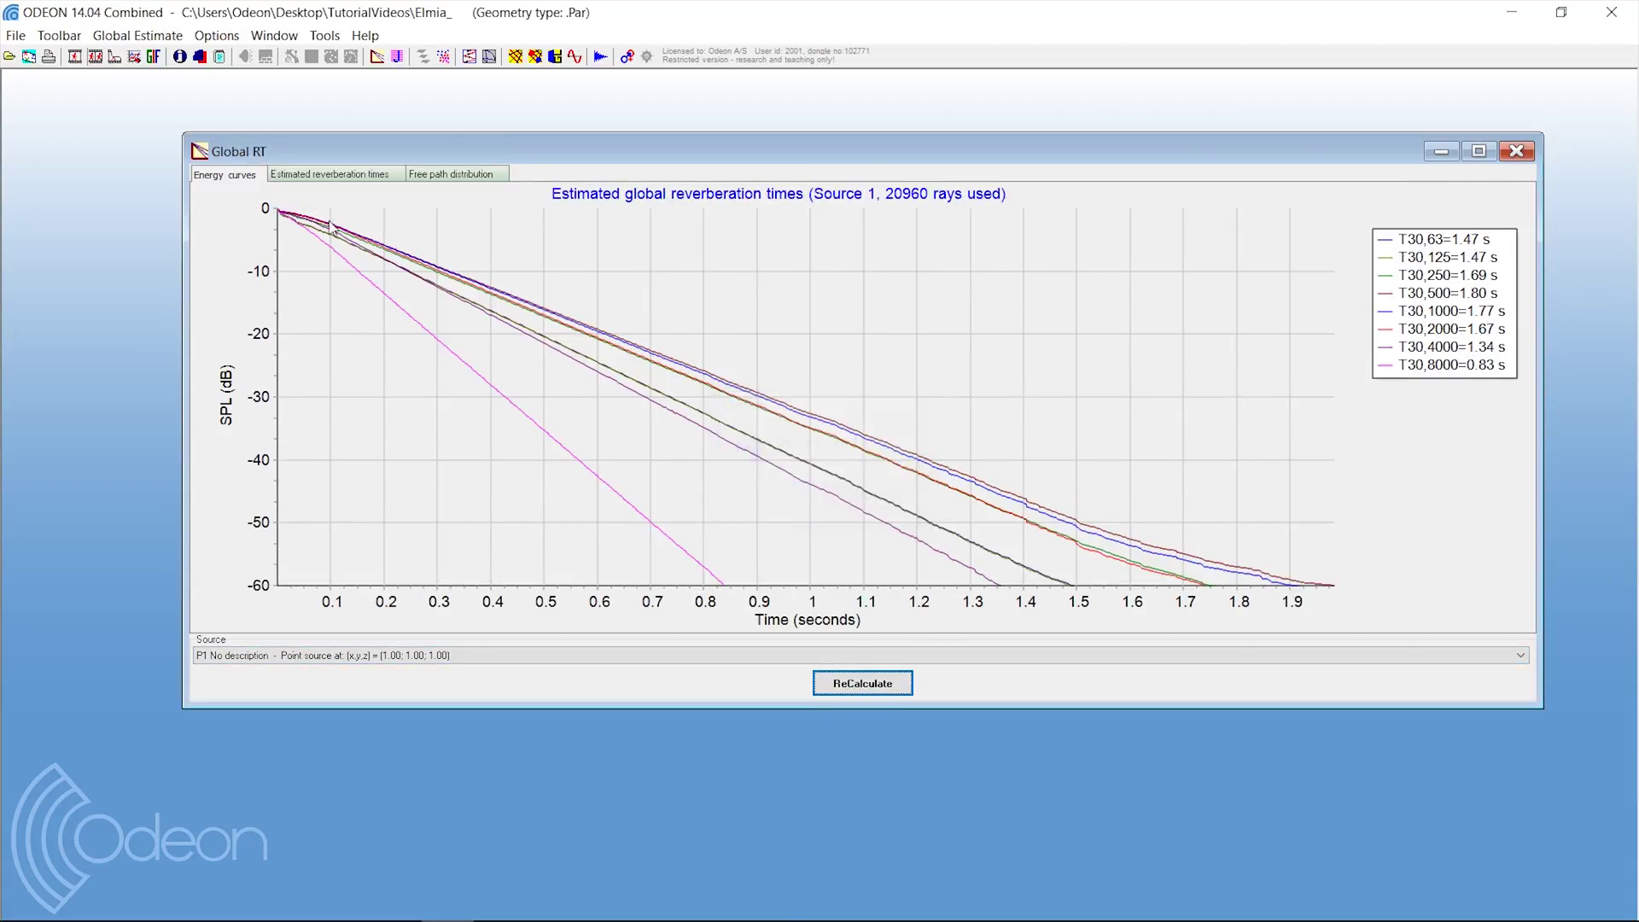
pyautogui.click(335, 175)
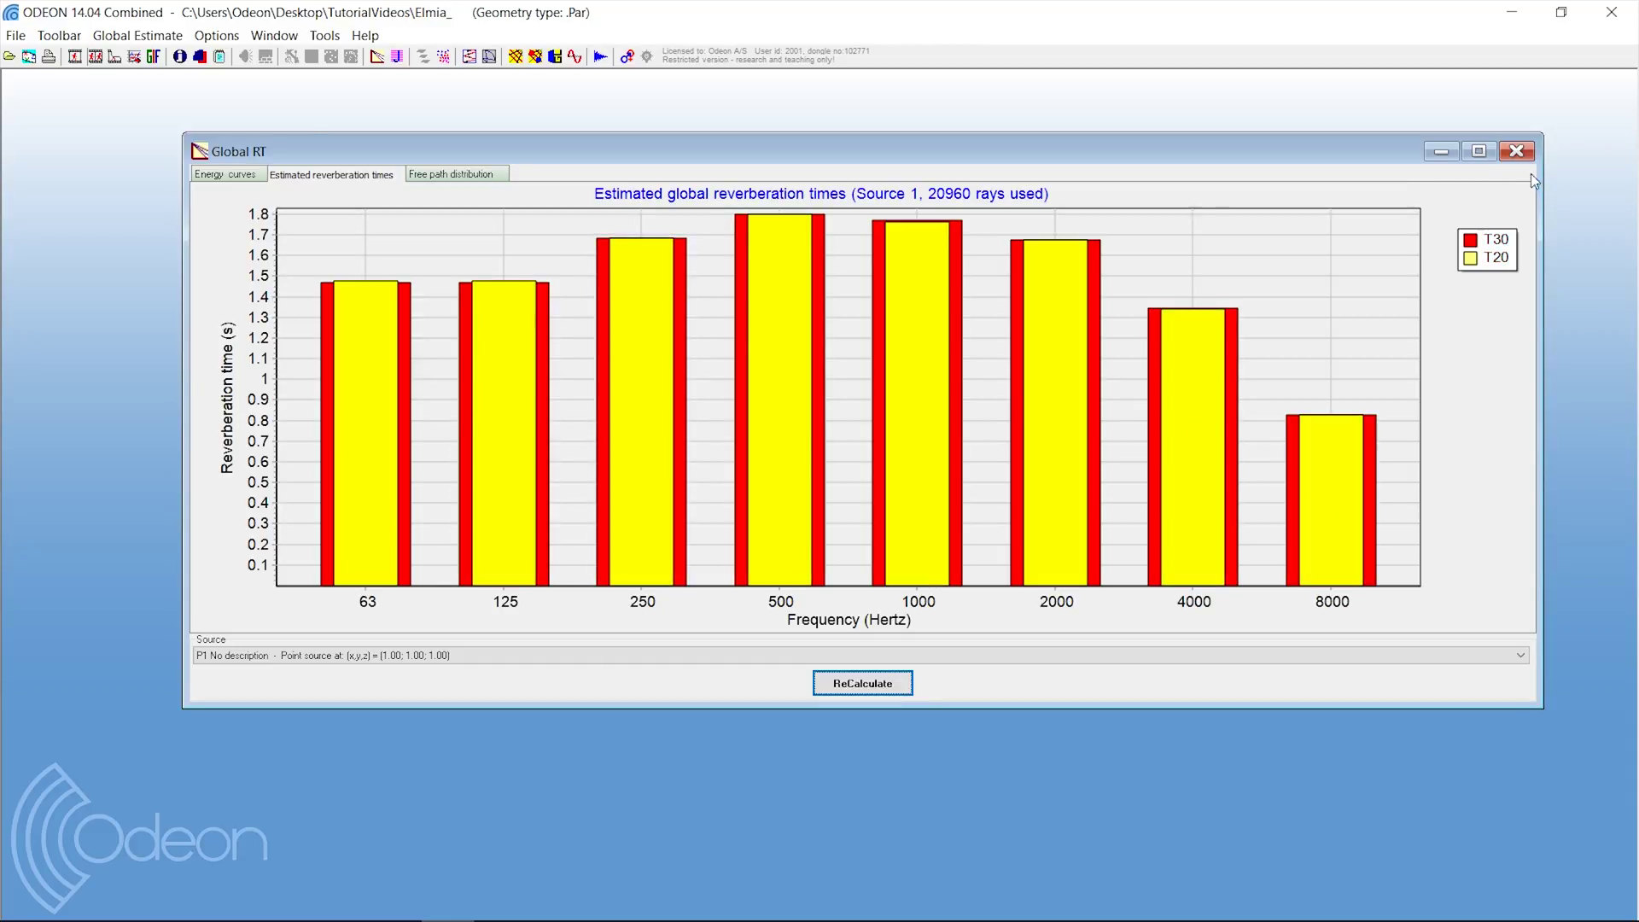
pyautogui.click(1516, 151)
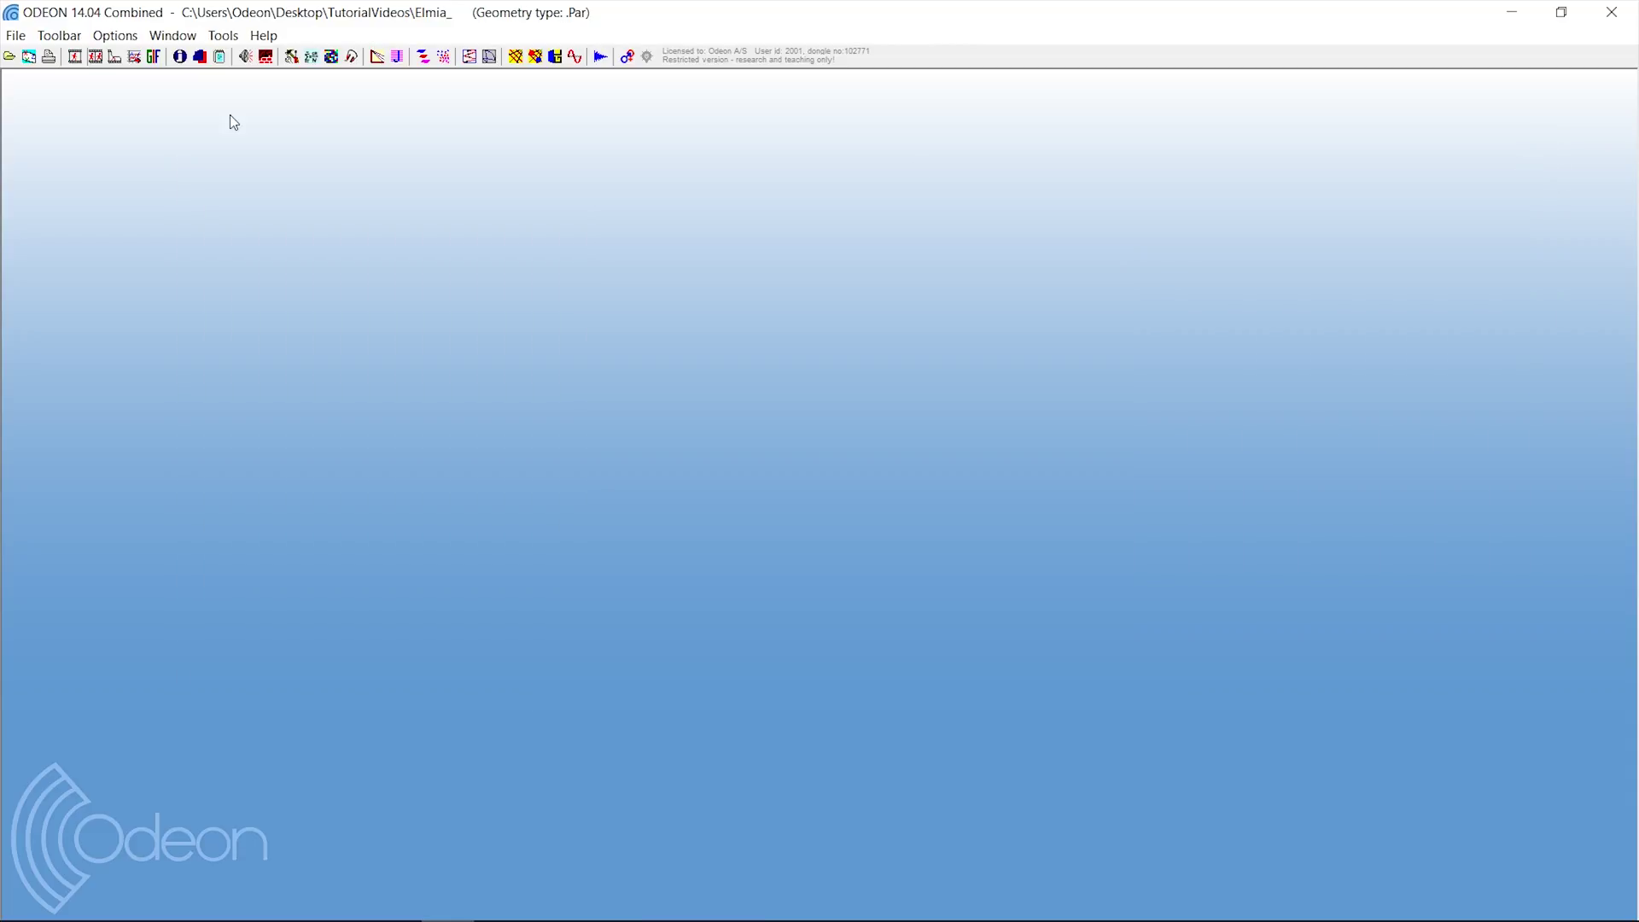
# Review the general calculation settings in the room setup and view the free path distribution of the global estimate for source P1.
pyautogui.click(291, 56)
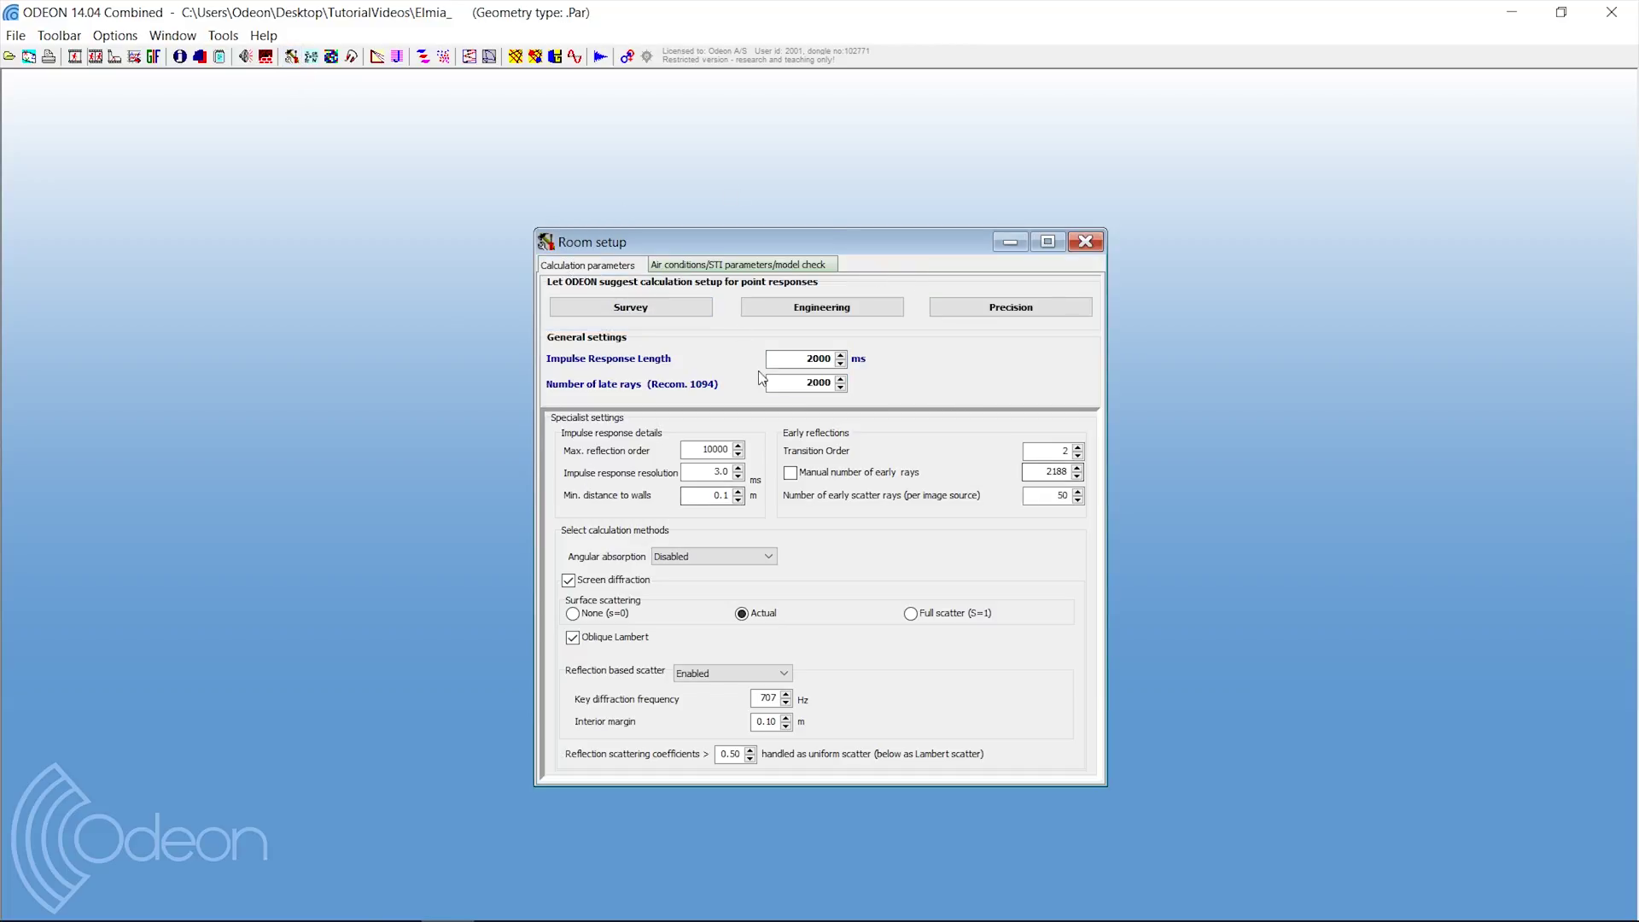
pyautogui.click(1085, 242)
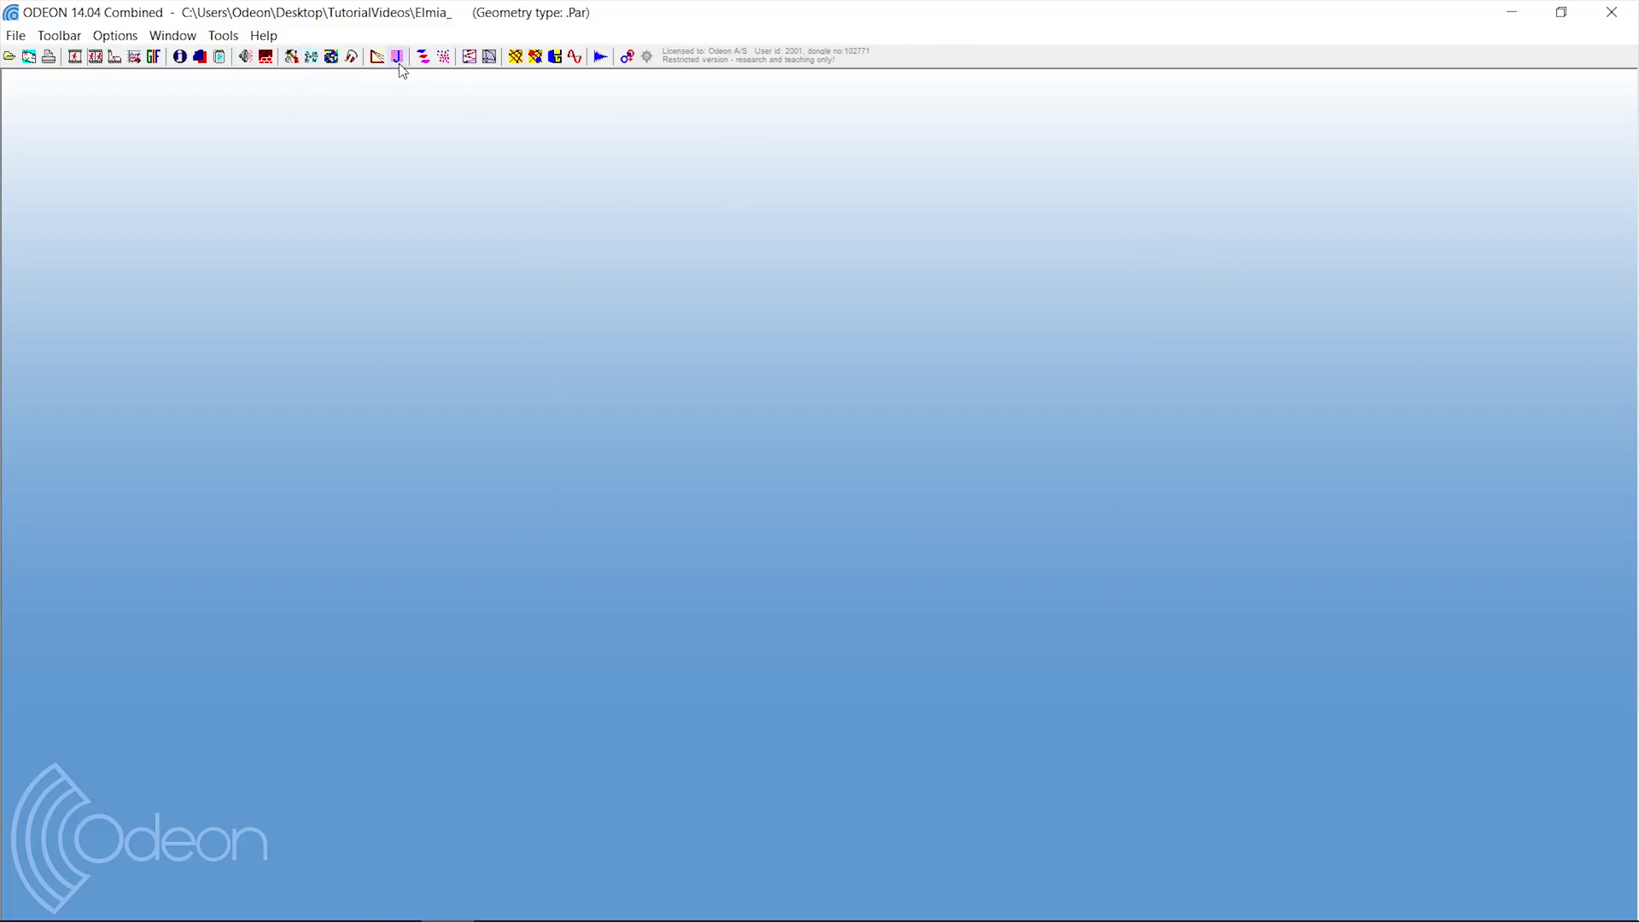
pyautogui.click(377, 57)
pyautogui.moveTo(904, 362); pyautogui.dragTo(677, 214)
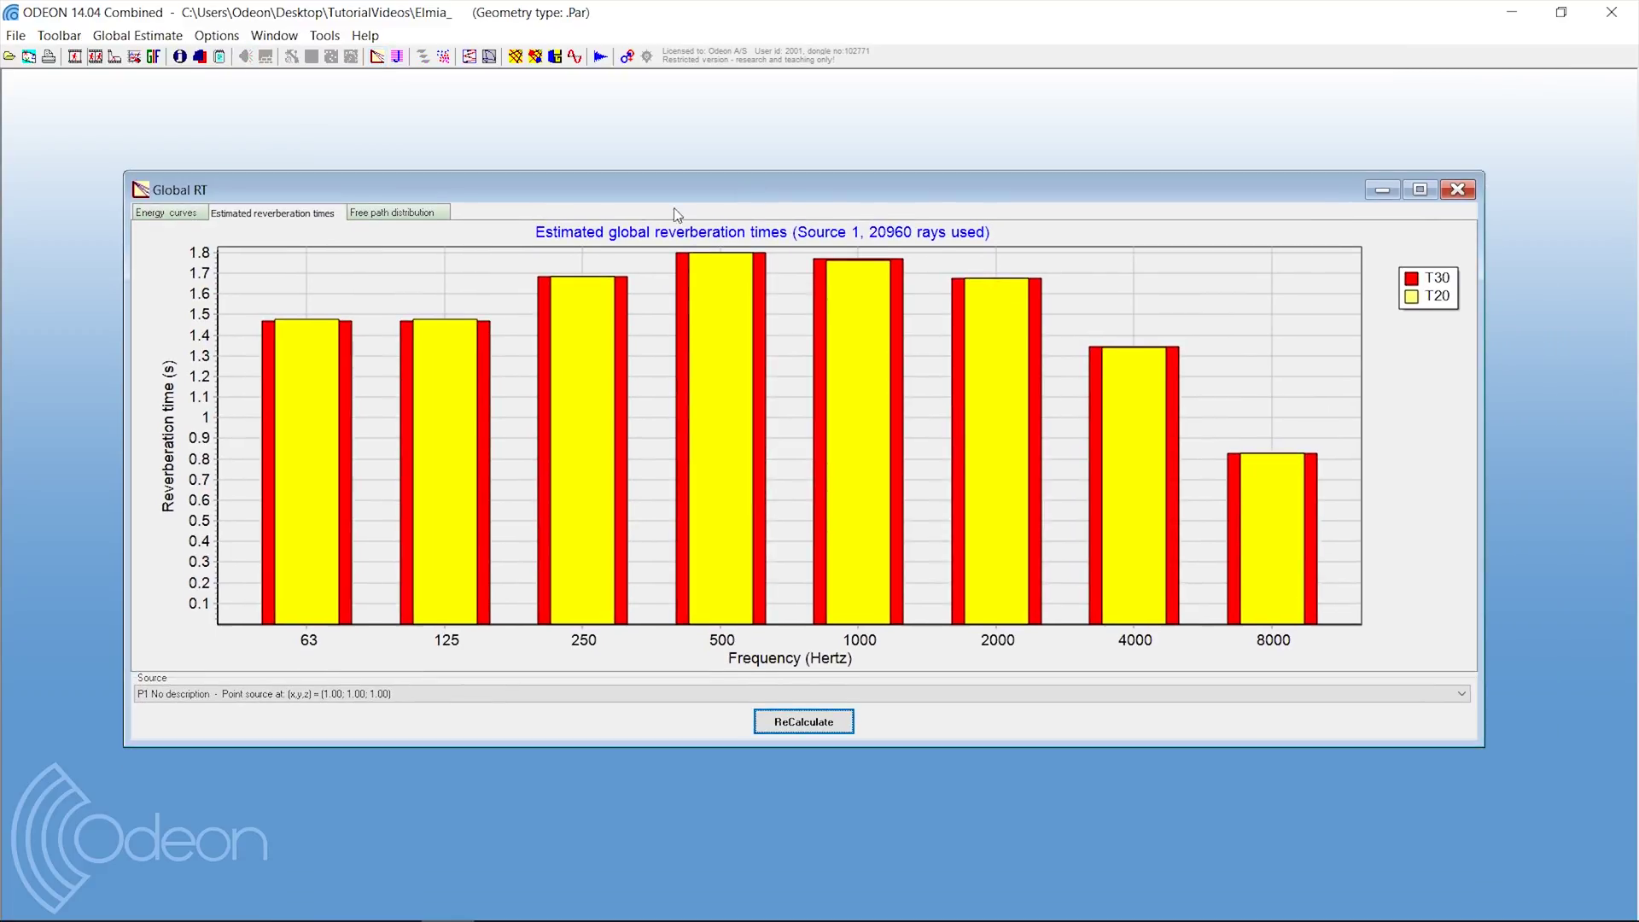
pyautogui.click(410, 218)
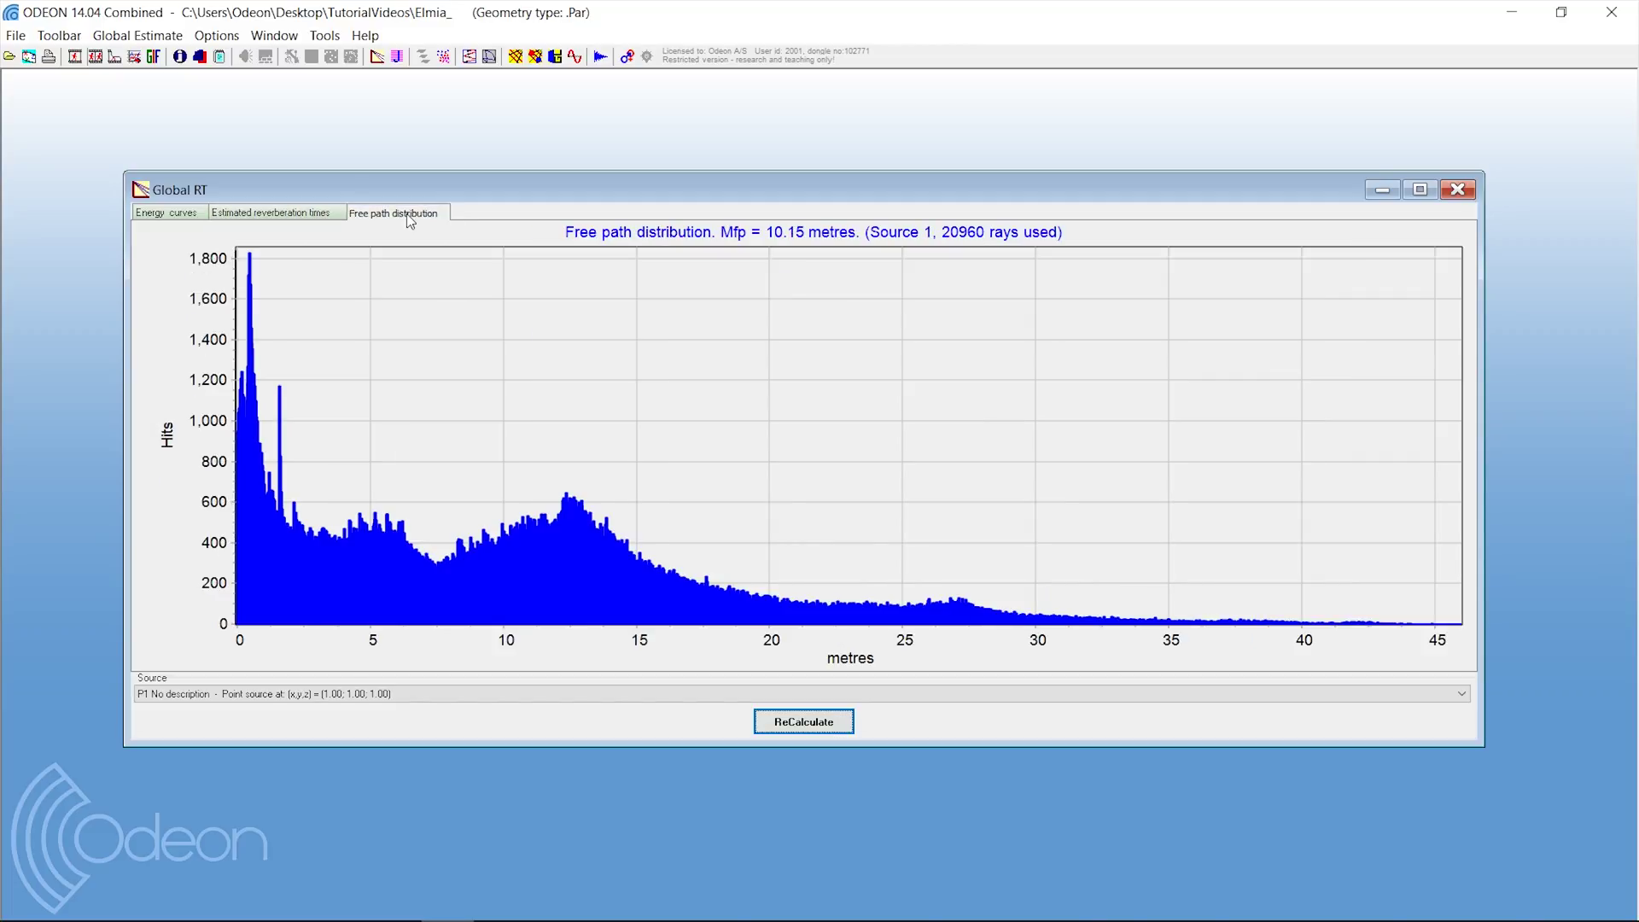
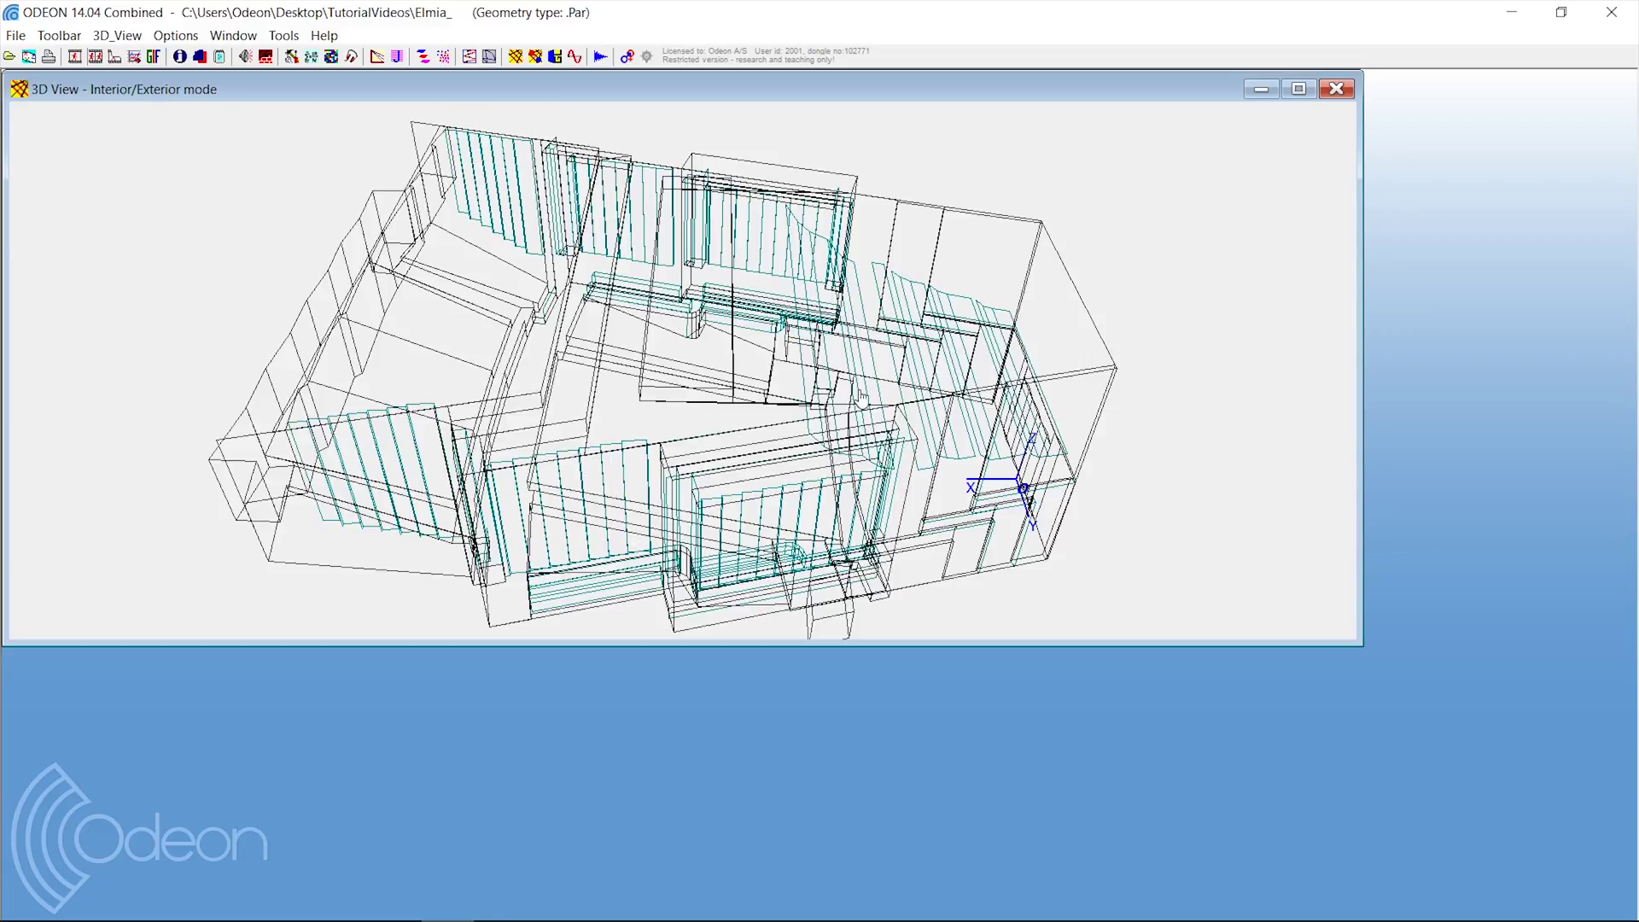
# Close the 3D view and reopen the global estimate's free path distribution for source P1 to examine its short-path peaks.
pyautogui.click(1336, 89)
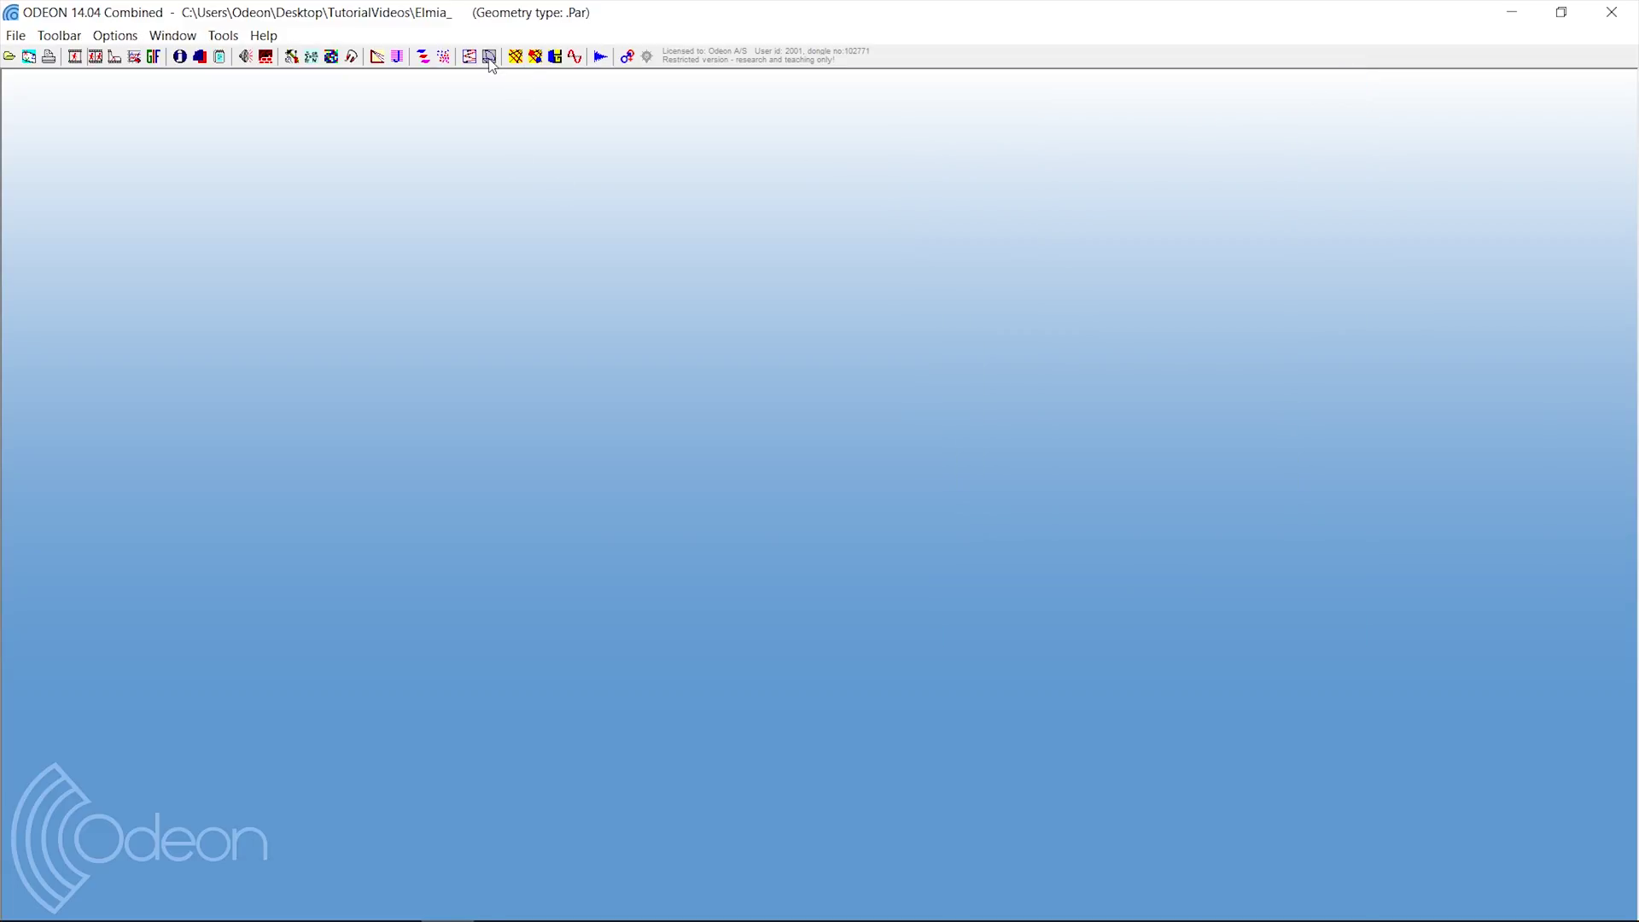
pyautogui.click(381, 61)
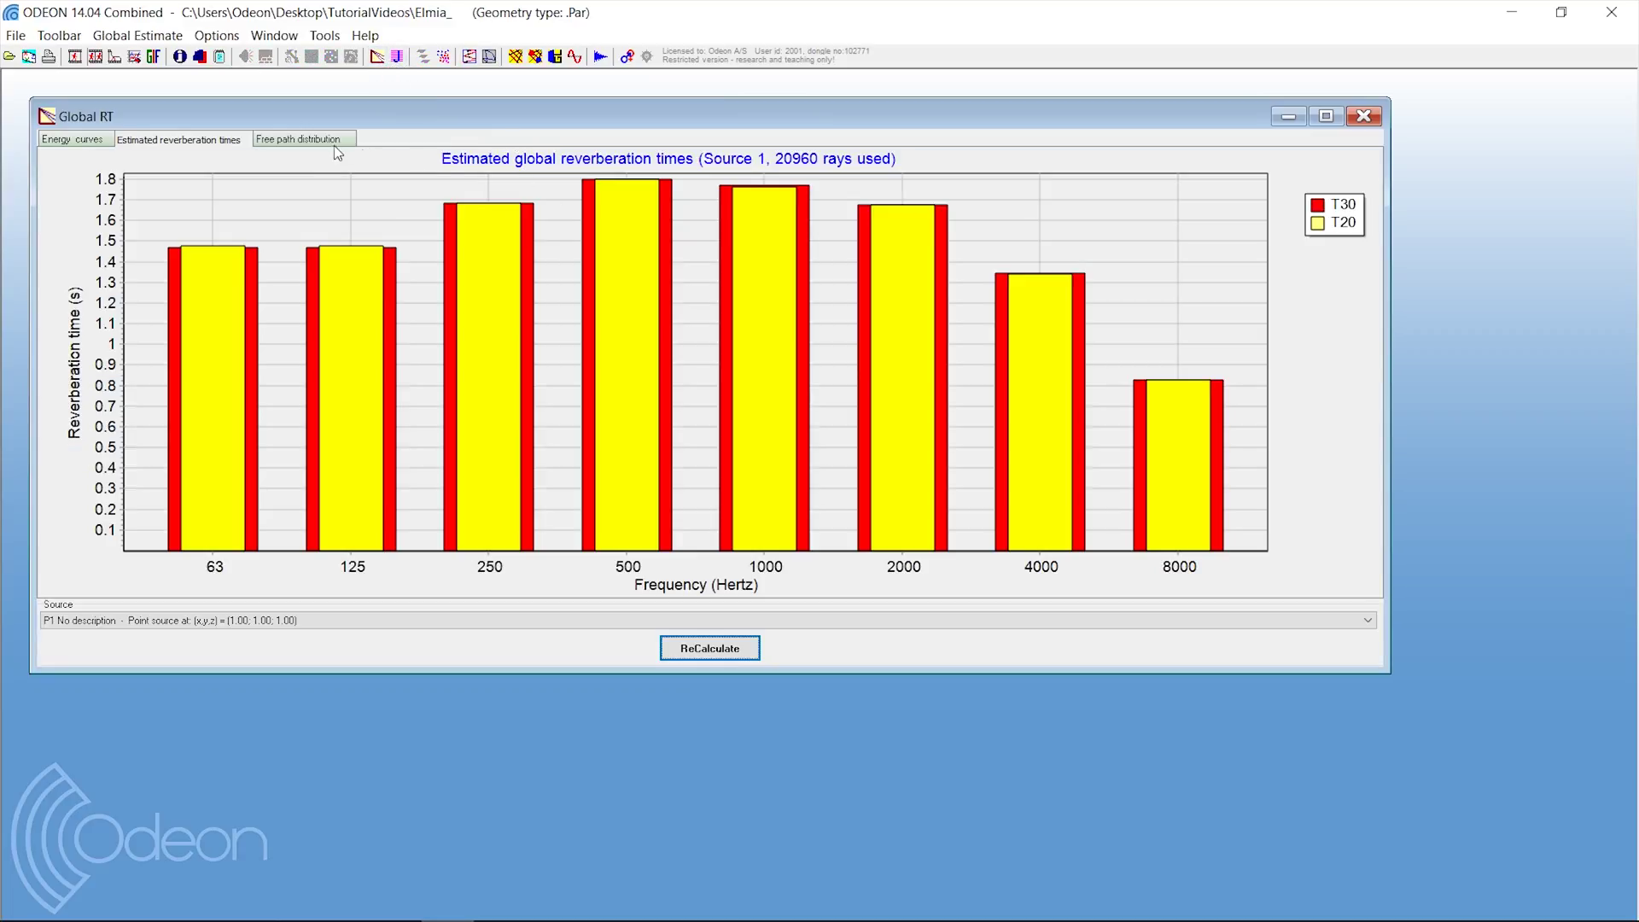
pyautogui.click(332, 141)
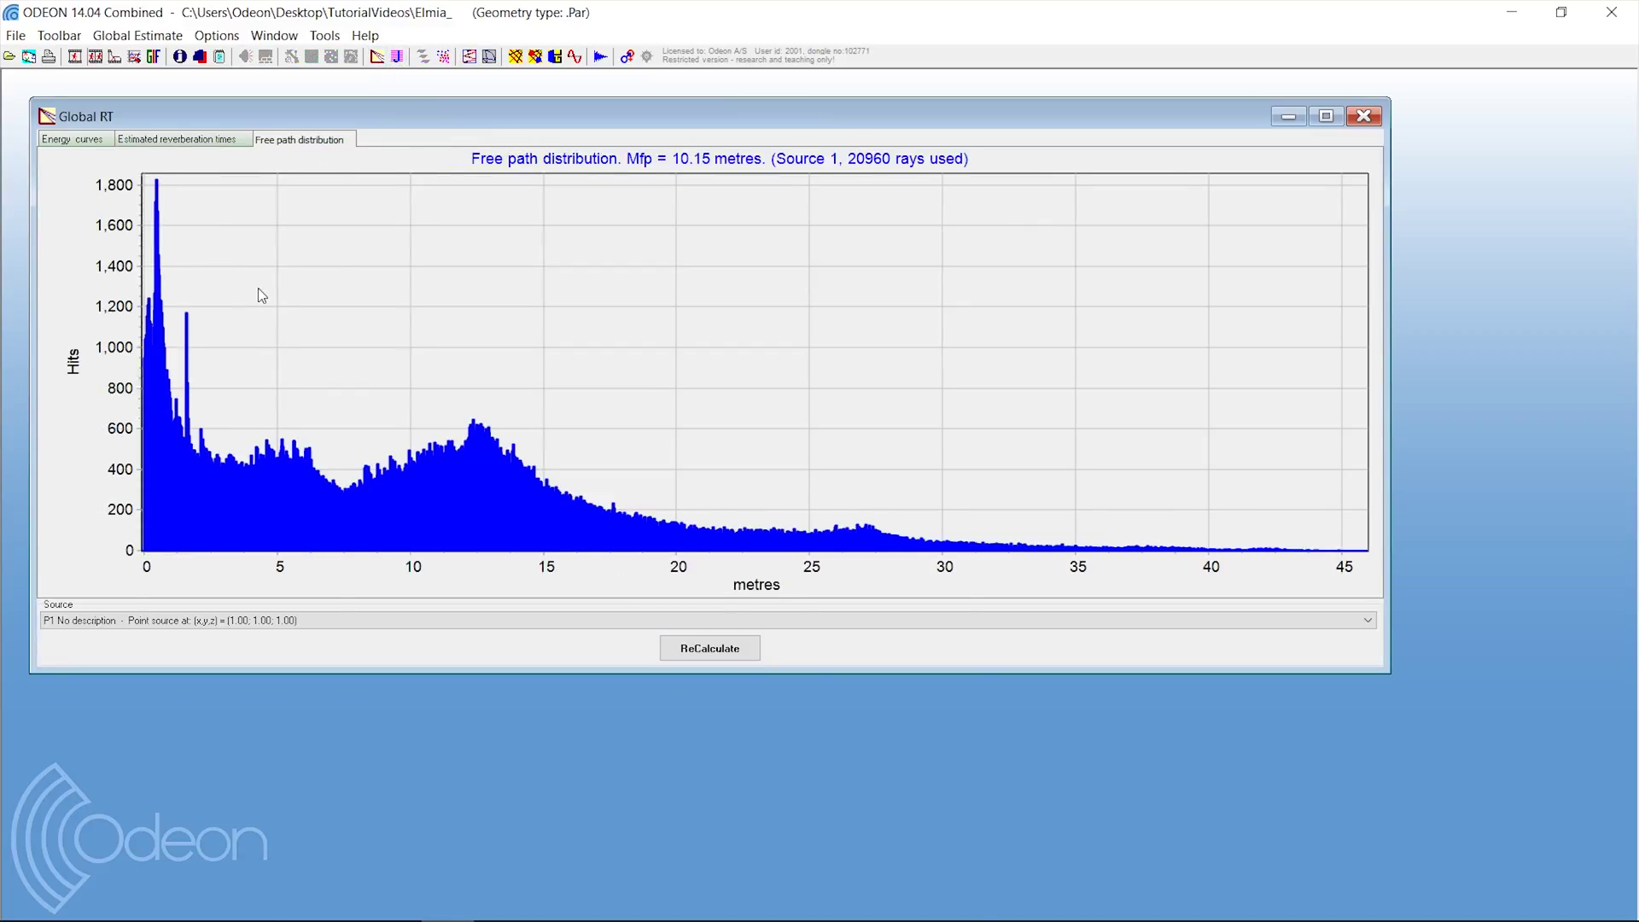
pyautogui.moveTo(257, 296); pyautogui.dragTo(272, 299, button='right')
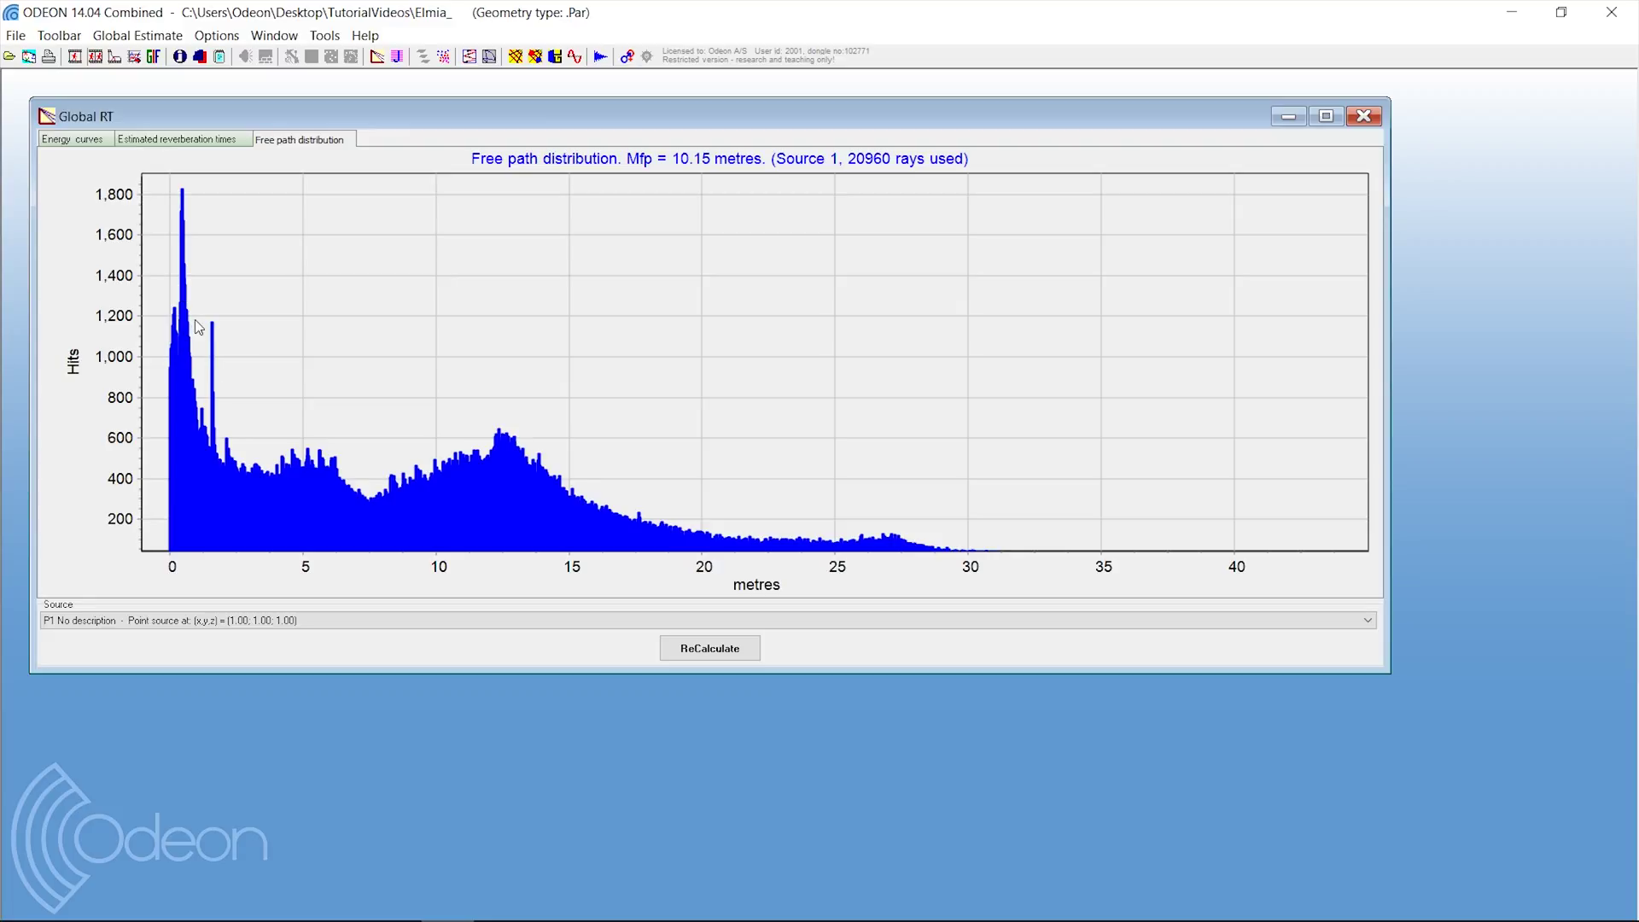